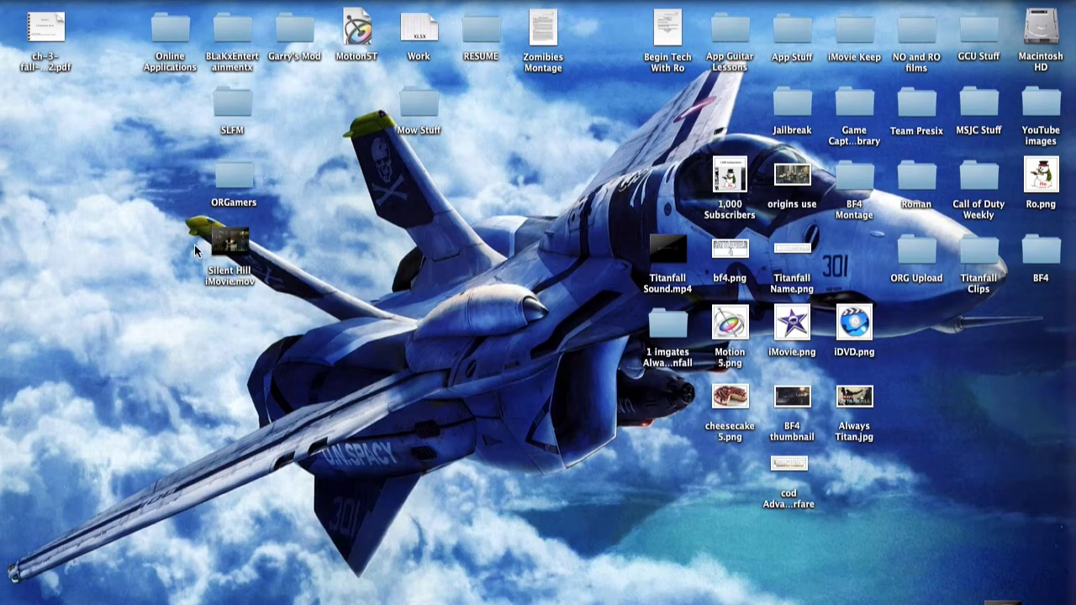
Step: Switch from Finder to iMovie via the Dock to show the iMovie Tutorials project
{"action": "mouse_move", "coordinate": [4, 256]}
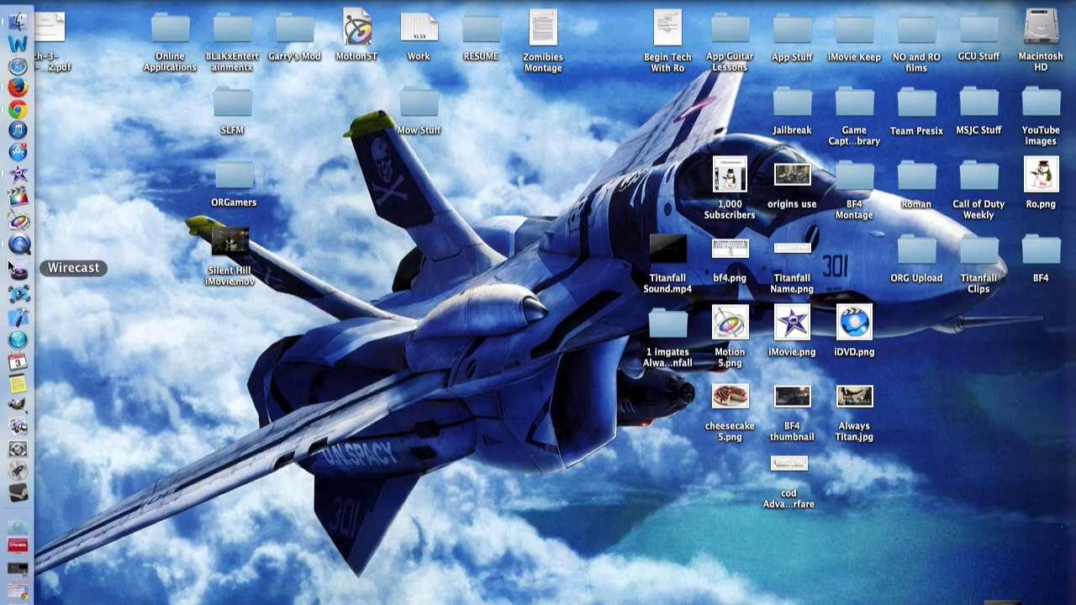
{"action": "left_click", "coordinate": [14, 186]}
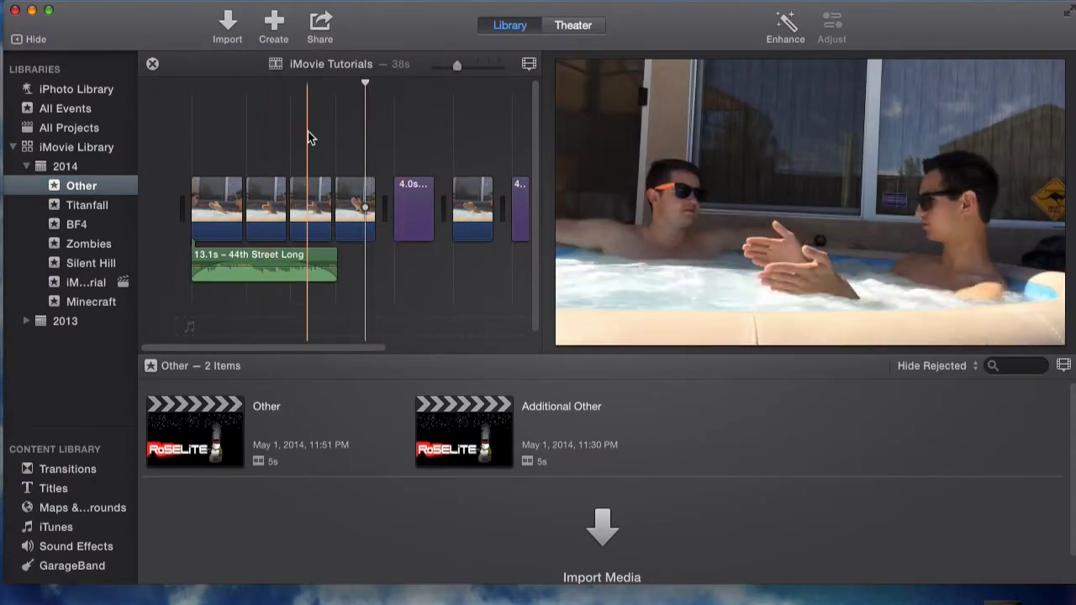
{"action": "scroll", "coordinate": [336, 134], "scroll_direction": "right", "scroll_amount": 5}
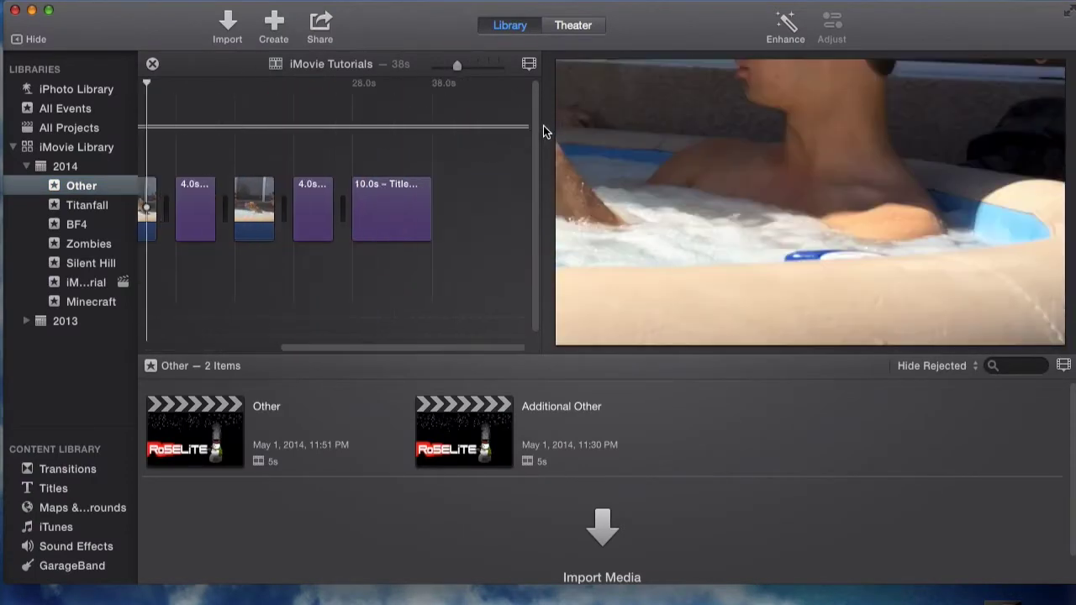
{"action": "scroll", "coordinate": [294, 142], "scroll_direction": "left", "scroll_amount": 5}
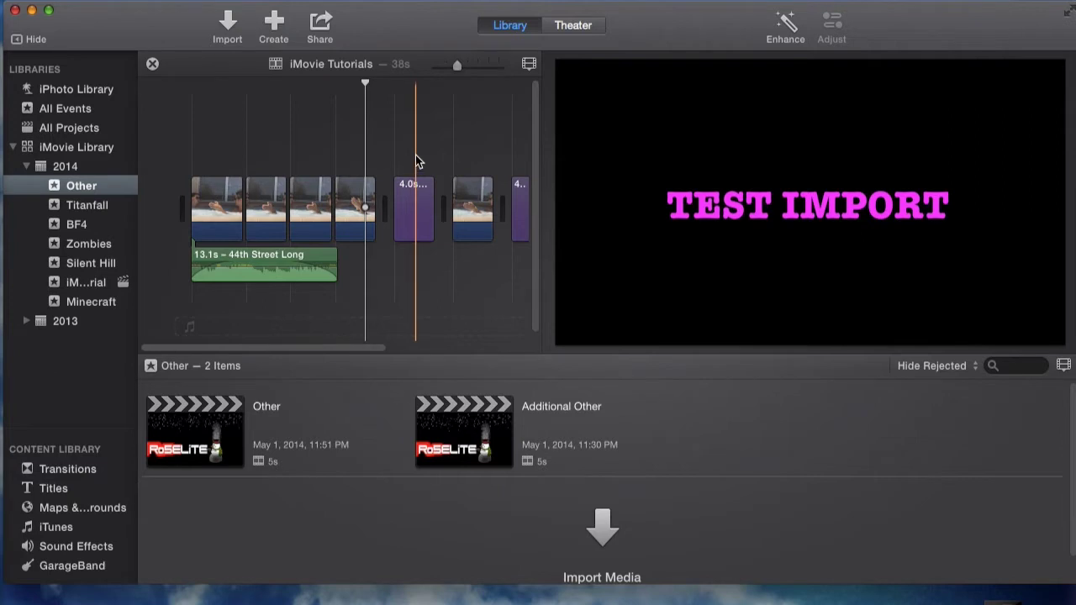
{"action": "left_click", "coordinate": [416, 155]}
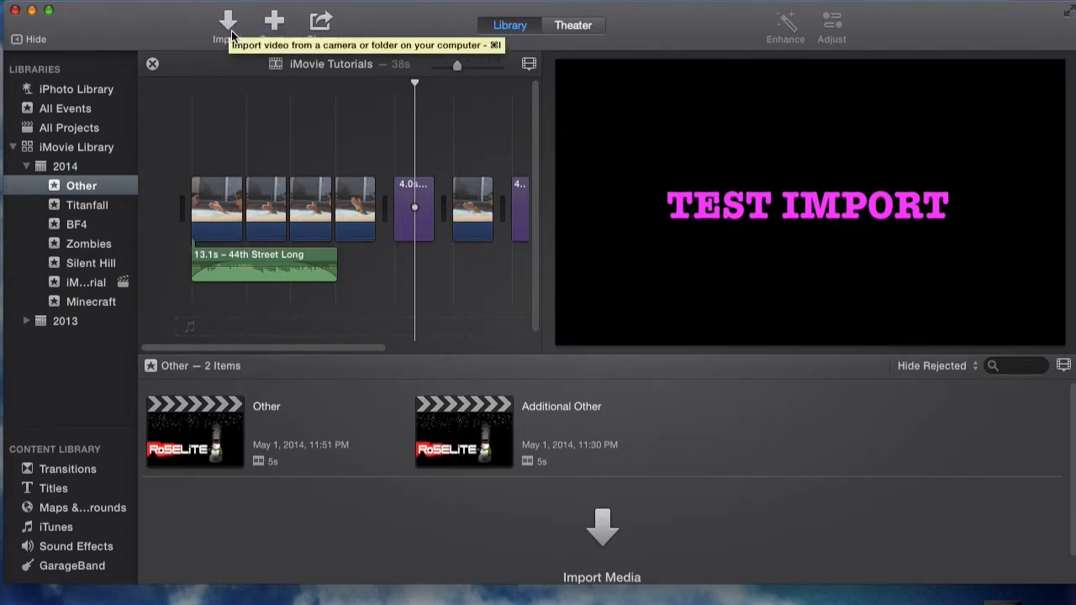
{"action": "left_click", "coordinate": [230, 27]}
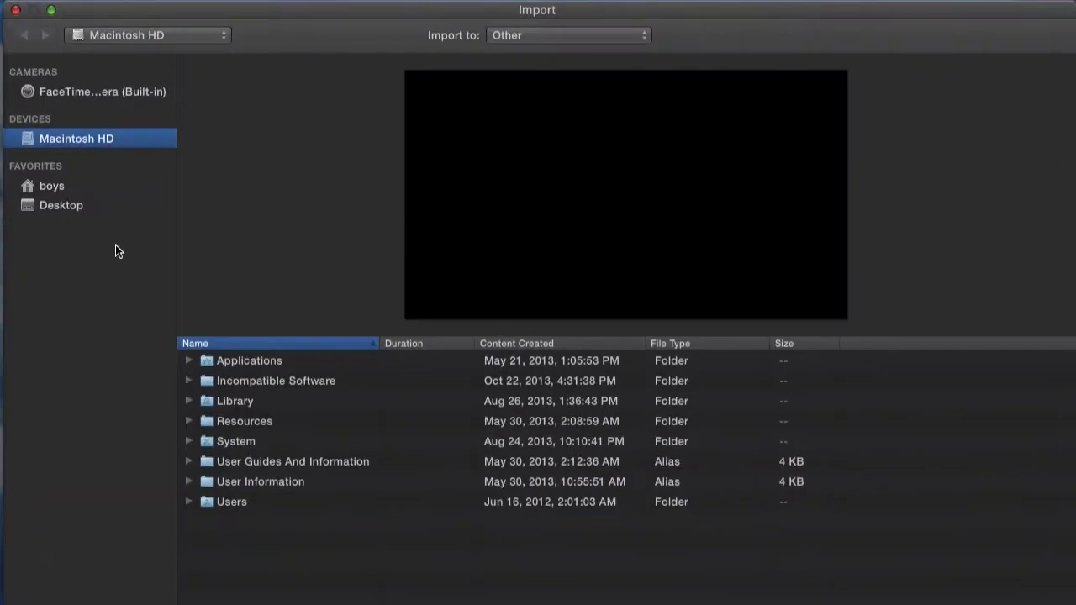
{"action": "left_click", "coordinate": [63, 204]}
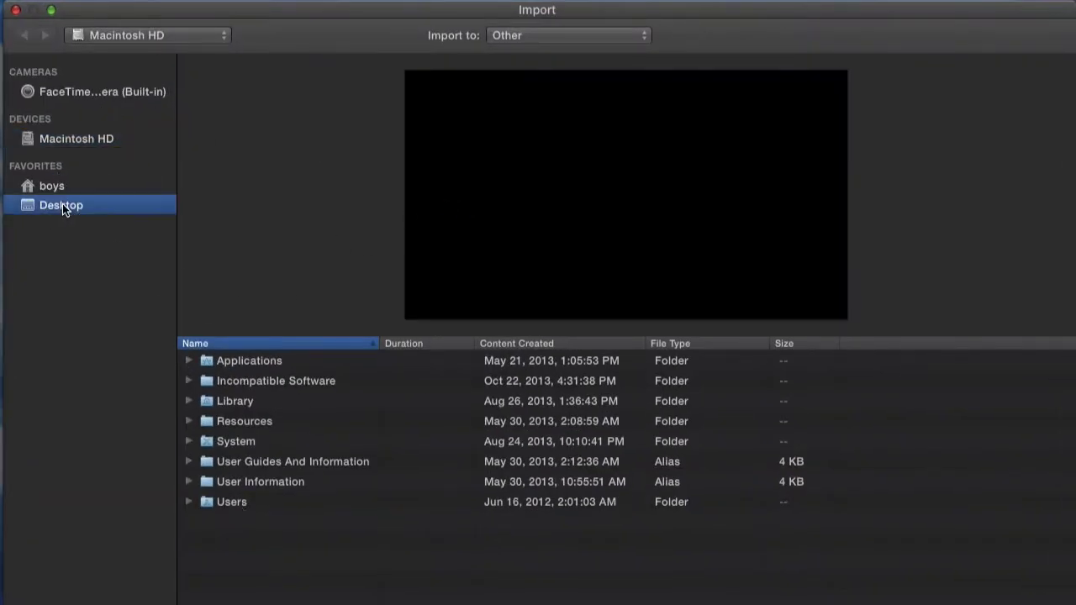
{"action": "left_click", "coordinate": [92, 138]}
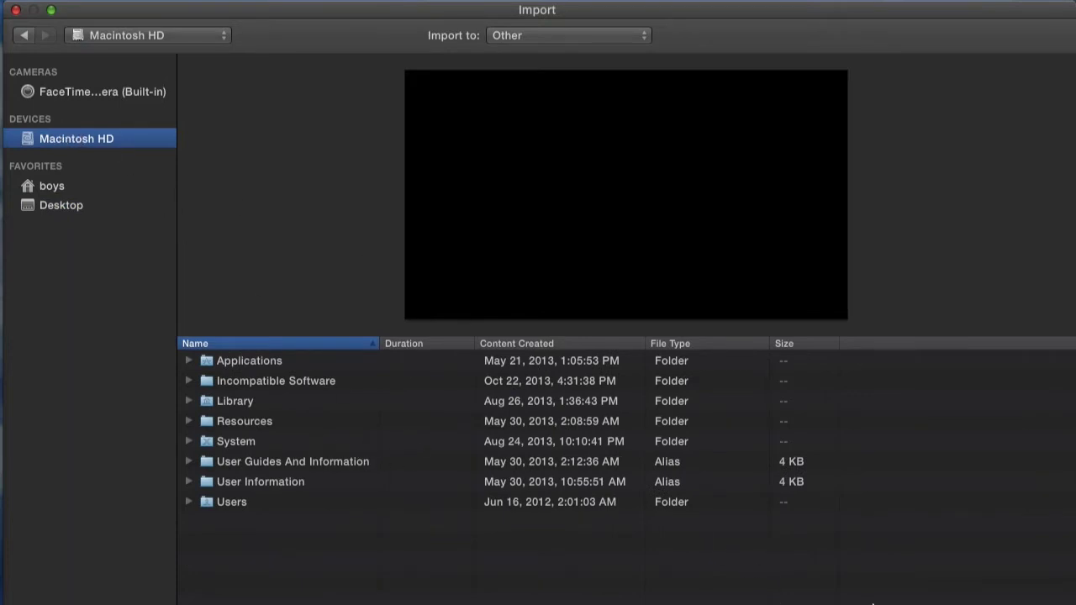
{"action": "key", "text": "Escape"}
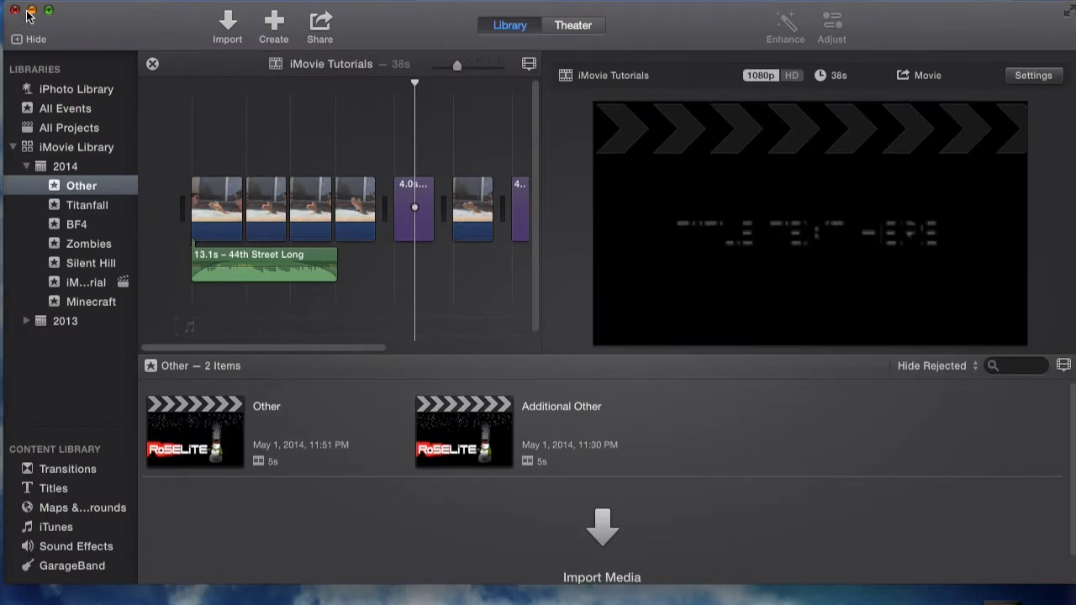
Step: Minimize iMovie, open the FLASH DRIVE, and preview iMovie Tut Import.mp4 in QuickTime
{"action": "left_click", "coordinate": [32, 11]}
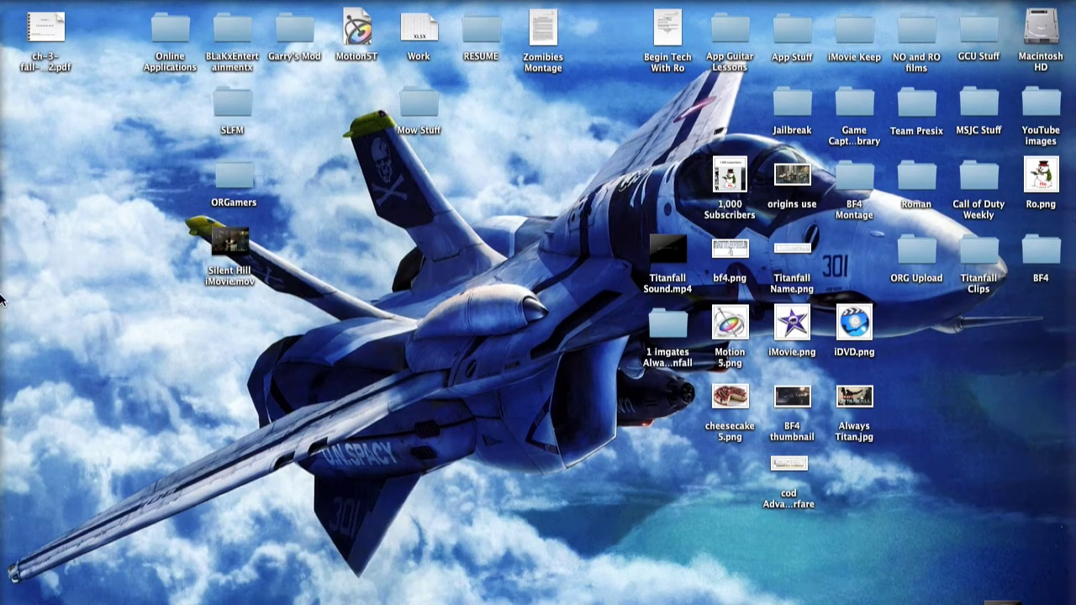
{"action": "mouse_move", "coordinate": [12, 297]}
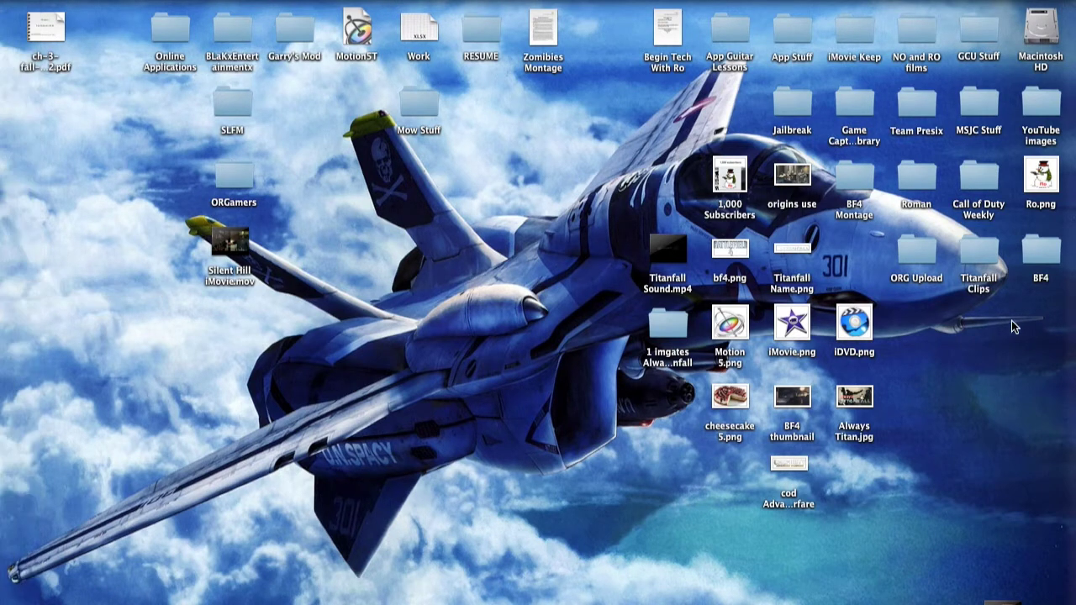
{"action": "left_click", "coordinate": [1044, 319]}
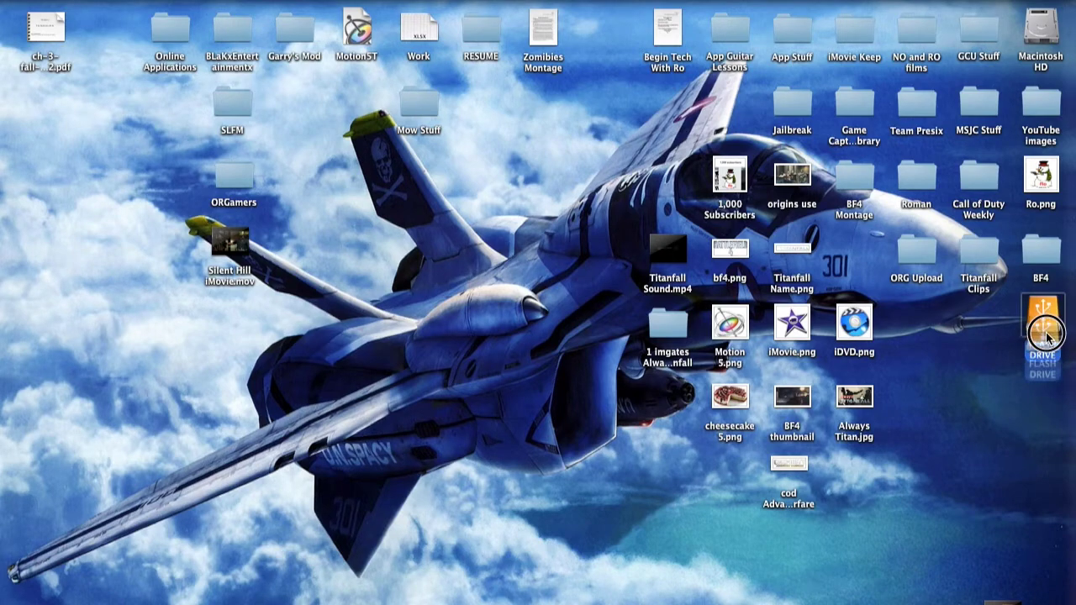
{"action": "left_click", "coordinate": [1002, 326]}
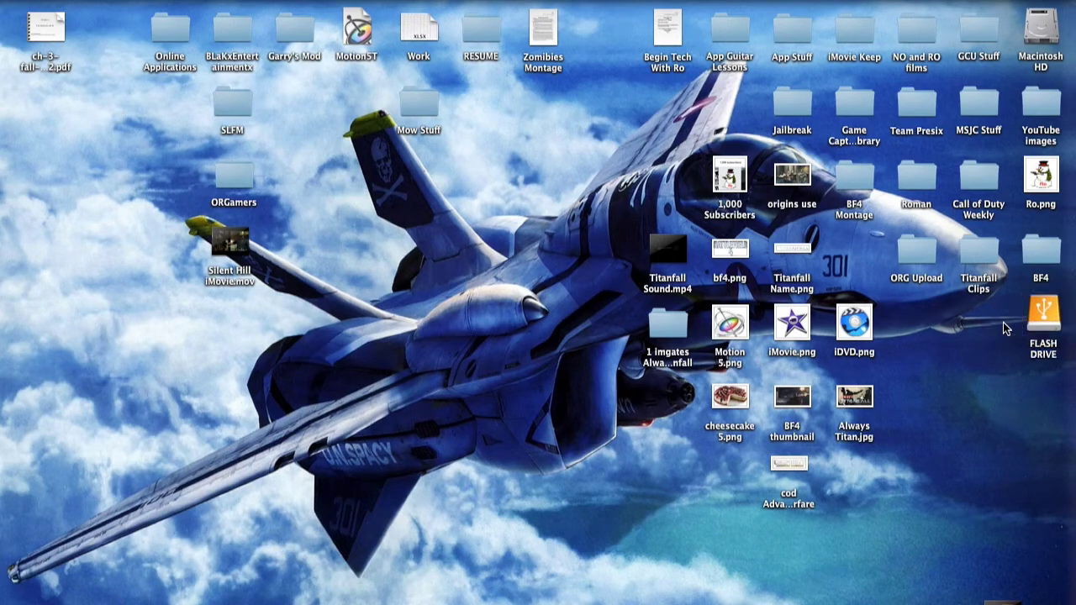
{"action": "double_click", "coordinate": [1050, 319]}
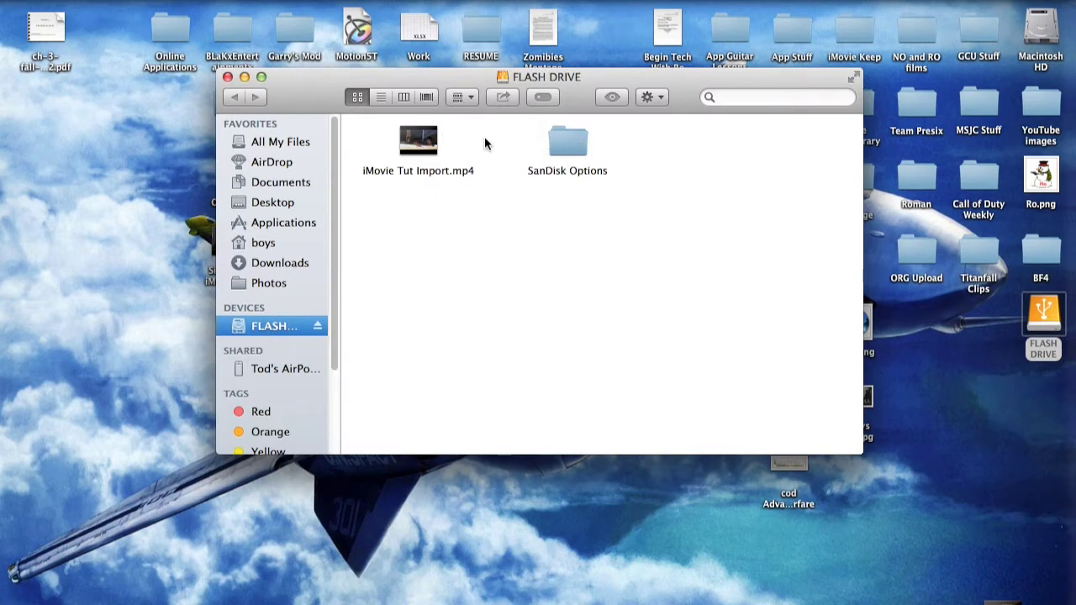
{"action": "double_click", "coordinate": [422, 145]}
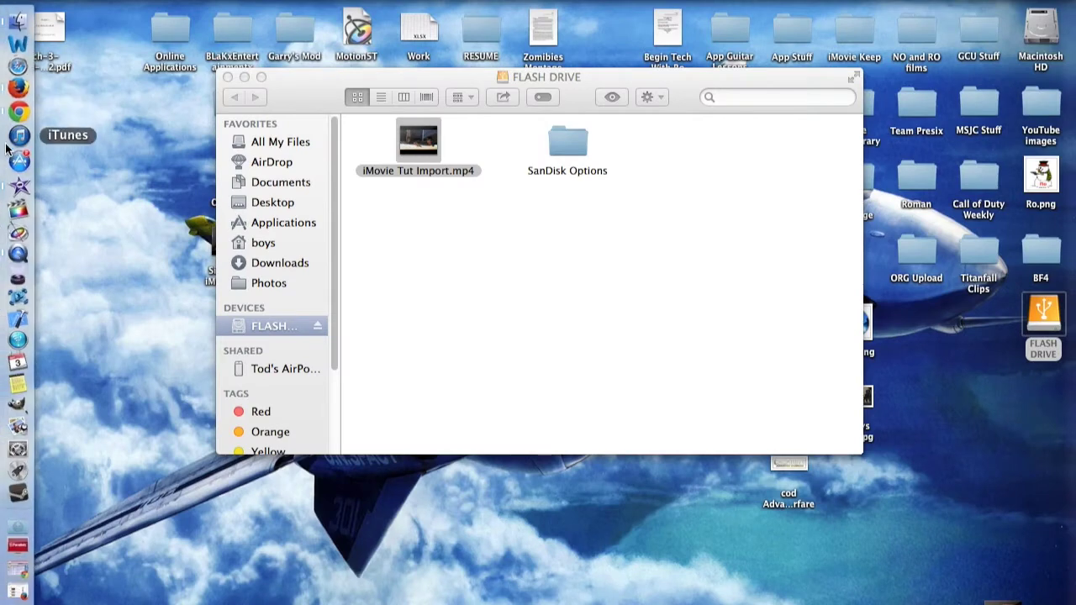
Step: Close the FLASH DRIVE window, nudge its desktop icon, then reopen and close it again
{"action": "left_click", "coordinate": [423, 230]}
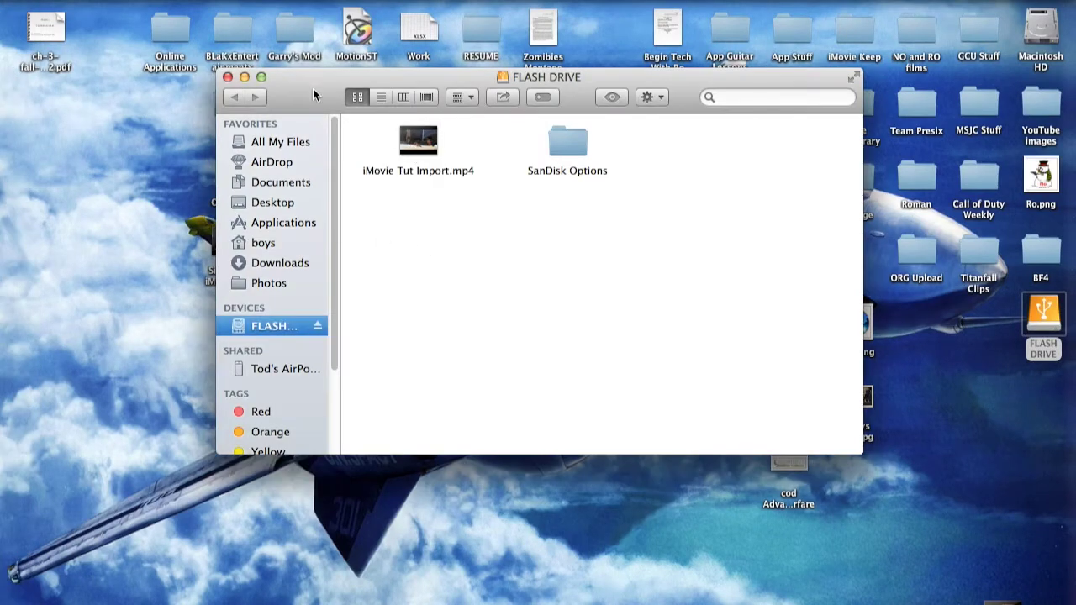
{"action": "left_click", "coordinate": [225, 77]}
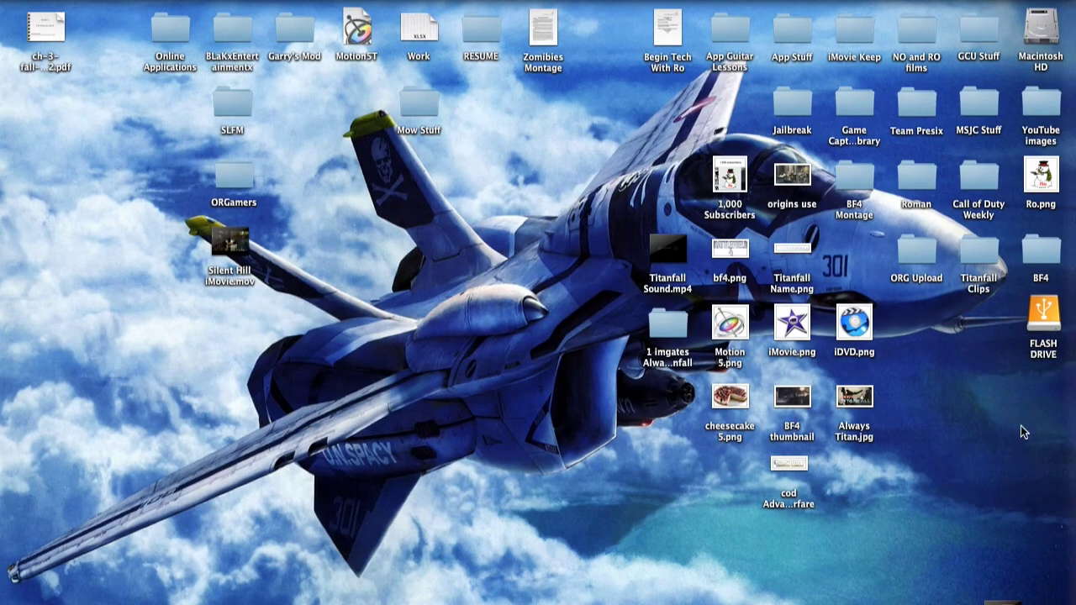
{"action": "left_click_drag", "start_coordinate": [1035, 352], "coordinate": [1036, 358]}
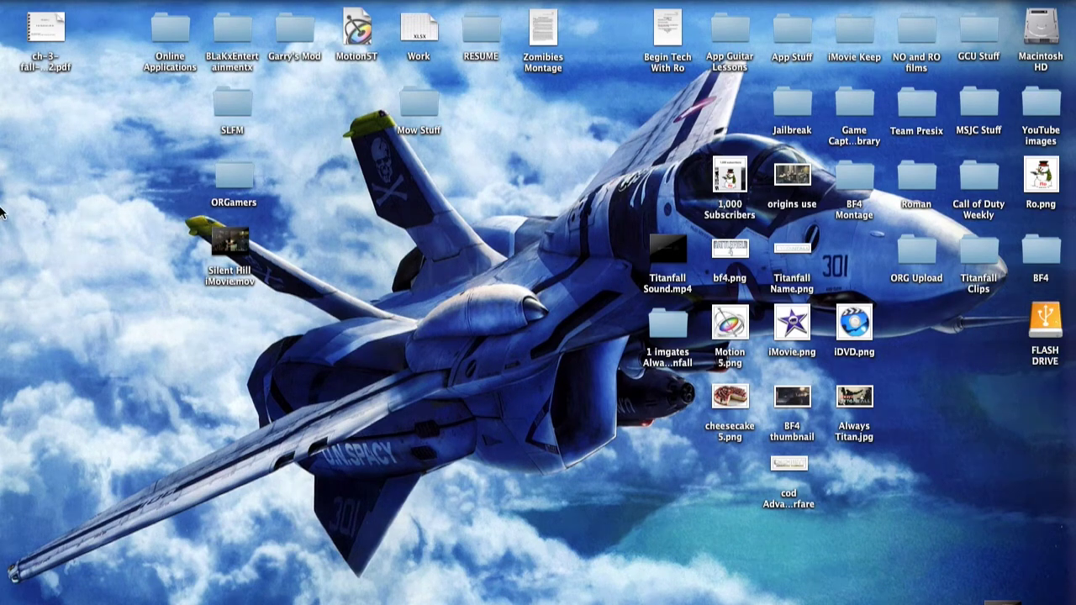
{"action": "double_click", "coordinate": [1045, 324]}
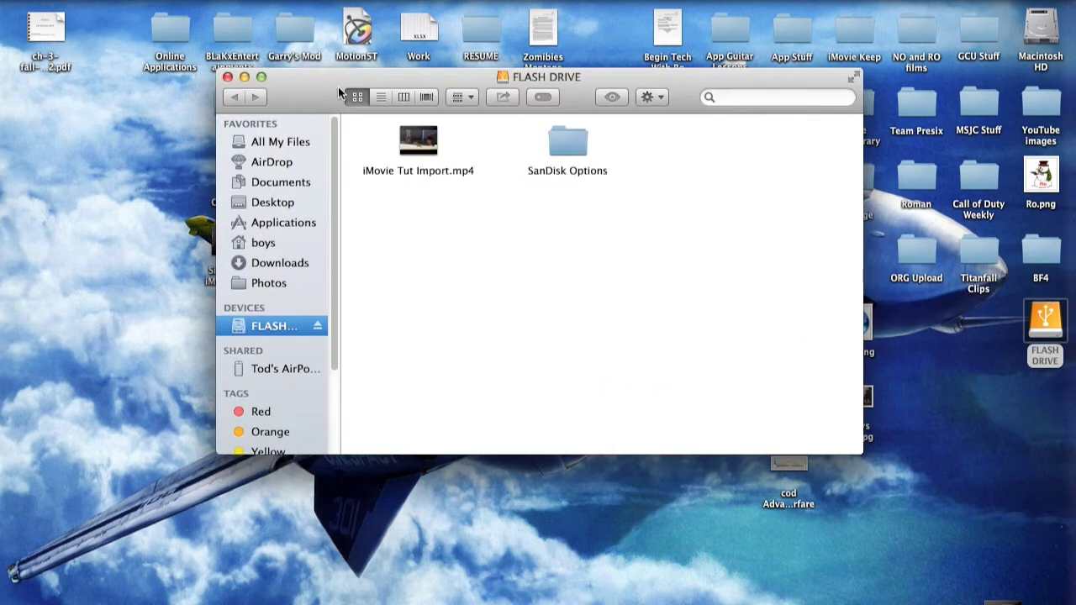
{"action": "left_click", "coordinate": [227, 78]}
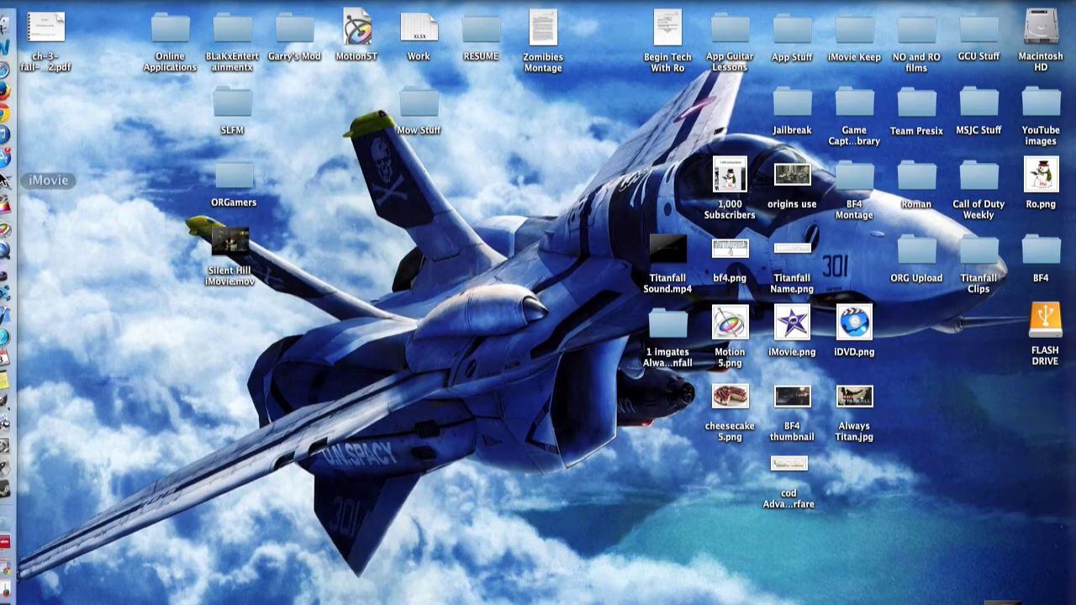
Step: Return to iMovie, set the playhead at the first clip's start, and open Import
{"action": "left_click", "coordinate": [19, 184]}
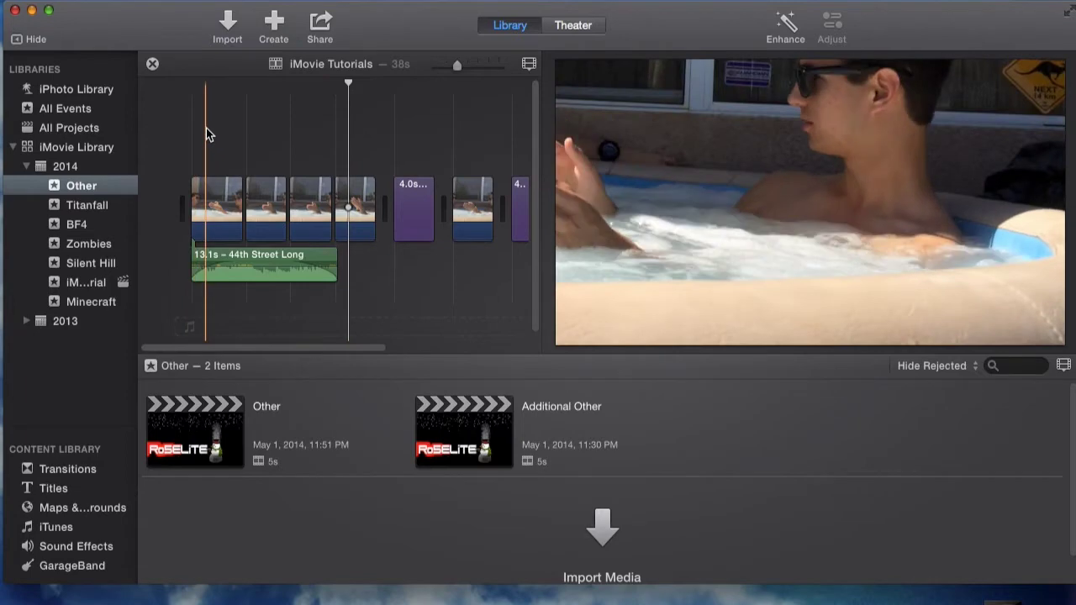
{"action": "left_click", "coordinate": [204, 88]}
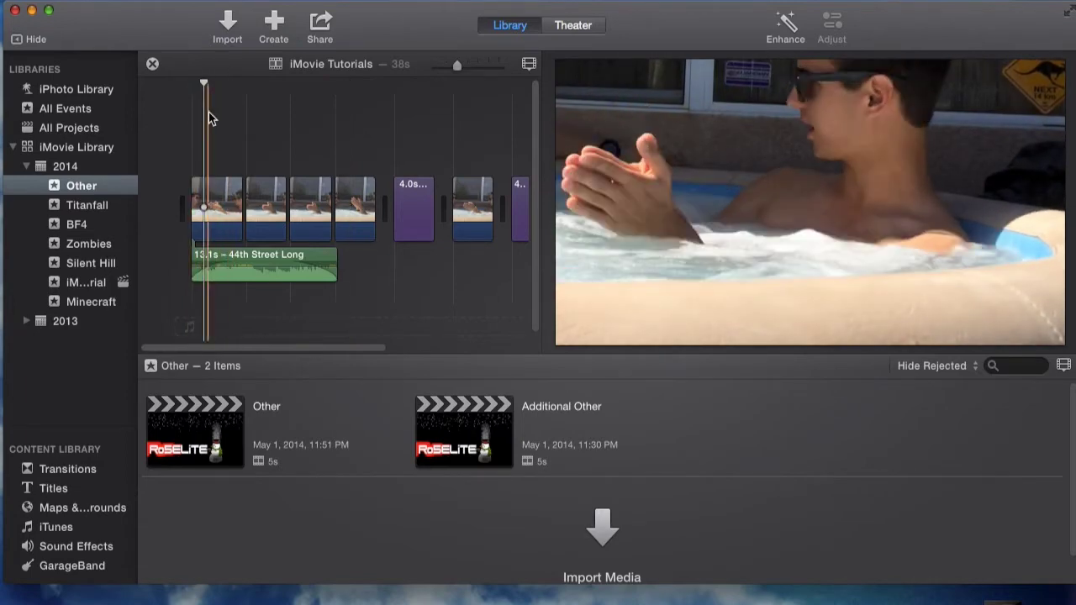
{"action": "left_click", "coordinate": [195, 125]}
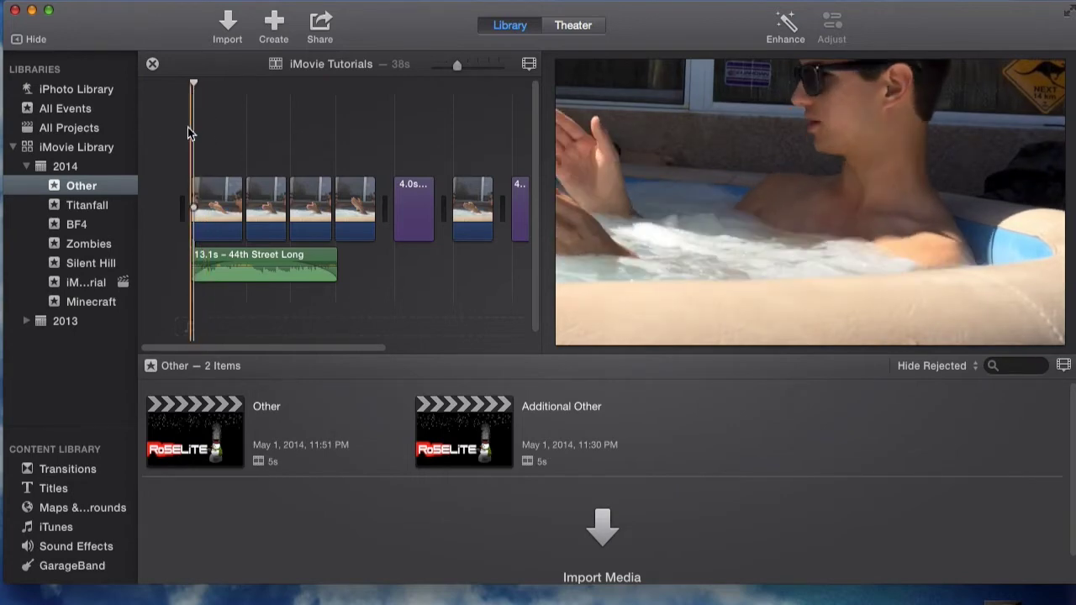
{"action": "left_click", "coordinate": [222, 122]}
{"action": "left_click", "coordinate": [184, 119]}
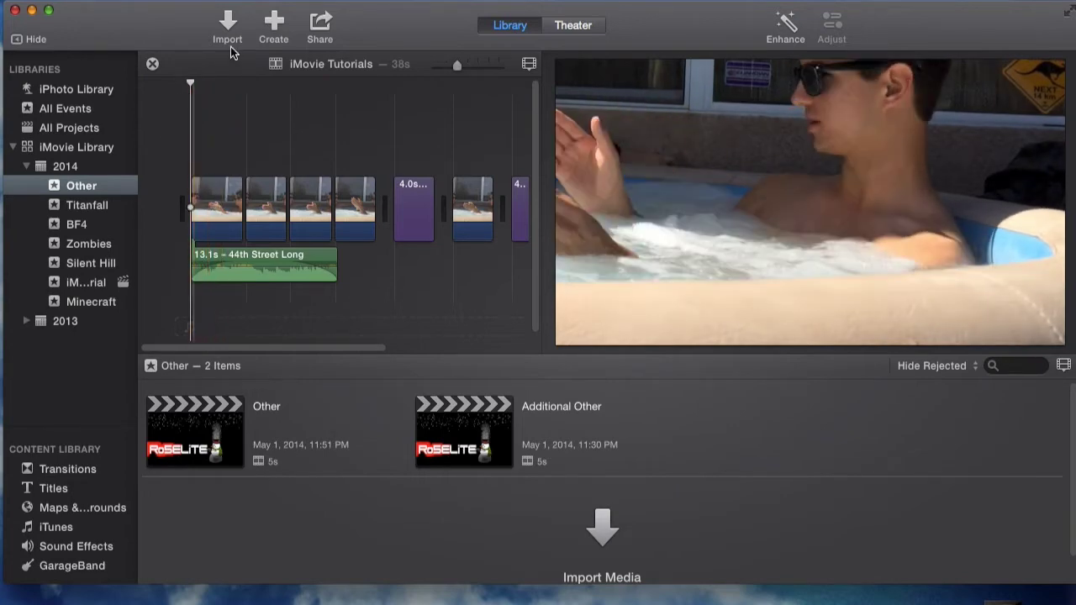
{"action": "left_click", "coordinate": [229, 25]}
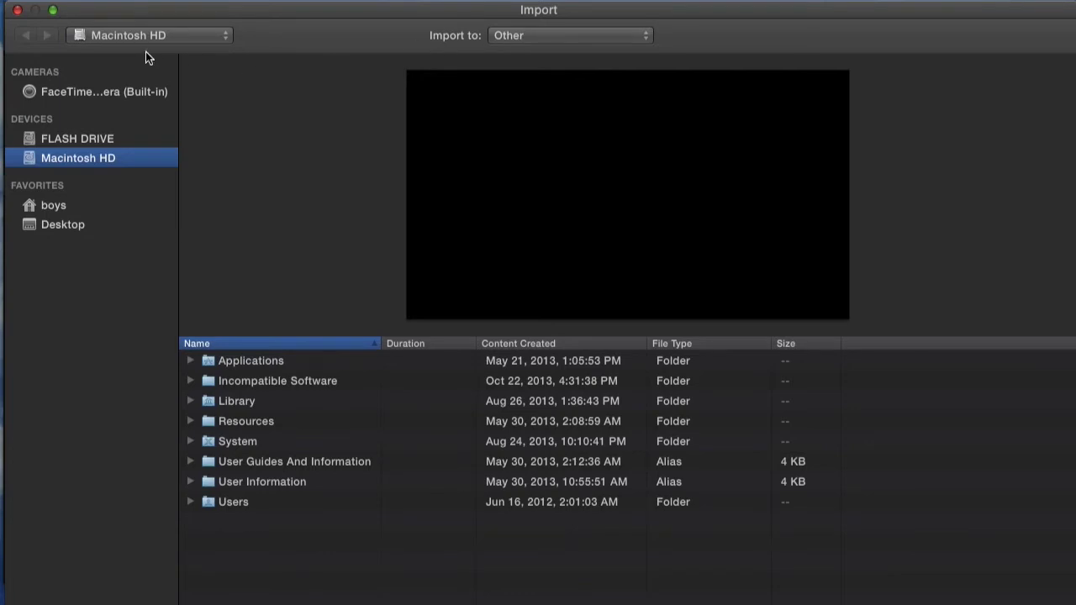
Step: In the Import to menu, pick the iMovie Tutorial event instead of Other
{"action": "left_click", "coordinate": [587, 33]}
{"action": "left_click", "coordinate": [432, 36]}
{"action": "left_click", "coordinate": [554, 38]}
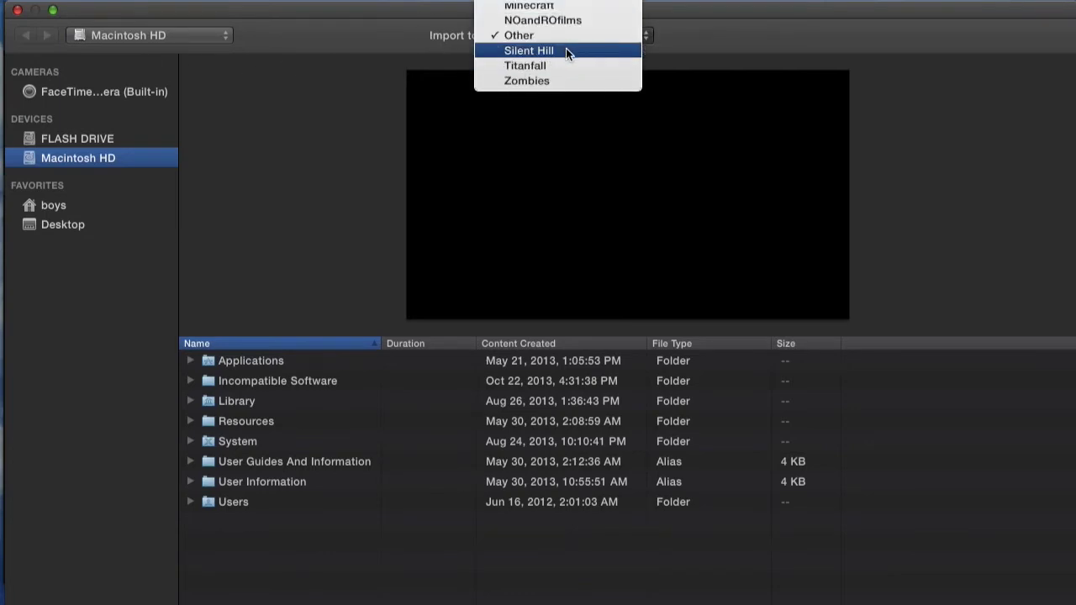
{"action": "scroll", "coordinate": [566, 48], "scroll_direction": "up", "scroll_amount": 1}
{"action": "scroll", "coordinate": [559, 65], "scroll_direction": "up", "scroll_amount": 3}
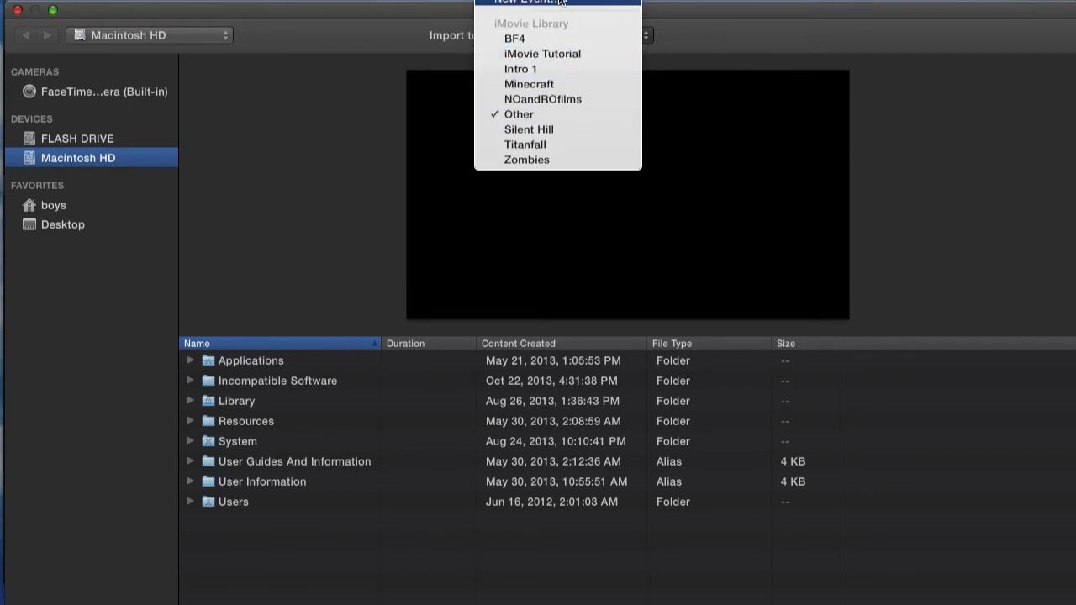
{"action": "left_click", "coordinate": [551, 56]}
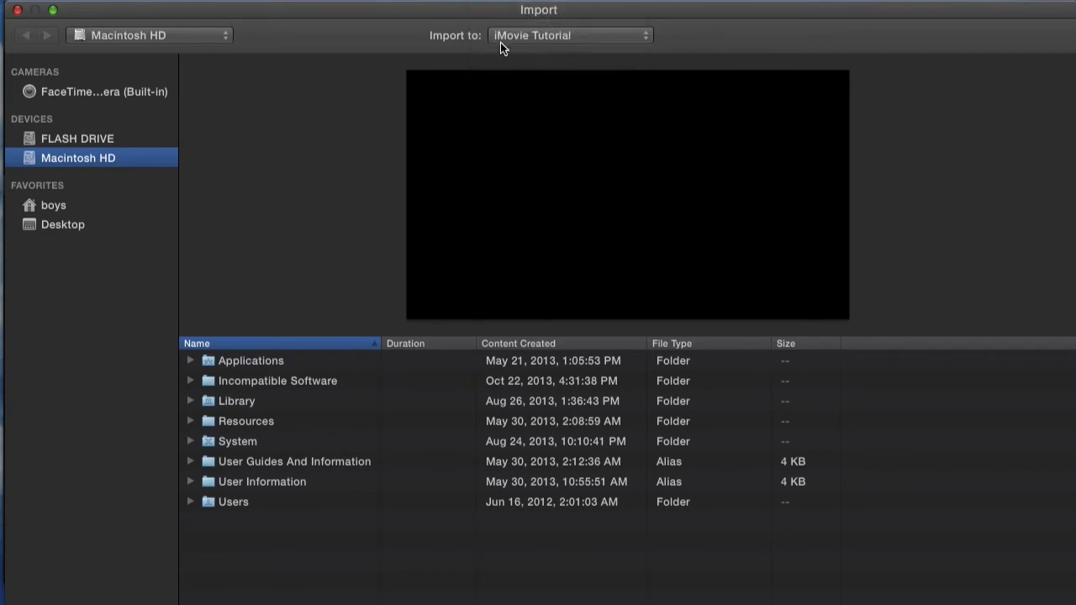
Step: Show the FLASH DRIVE contents, then play and pause a preview of iMovie Tut Import.mp4
{"action": "left_click", "coordinate": [77, 139]}
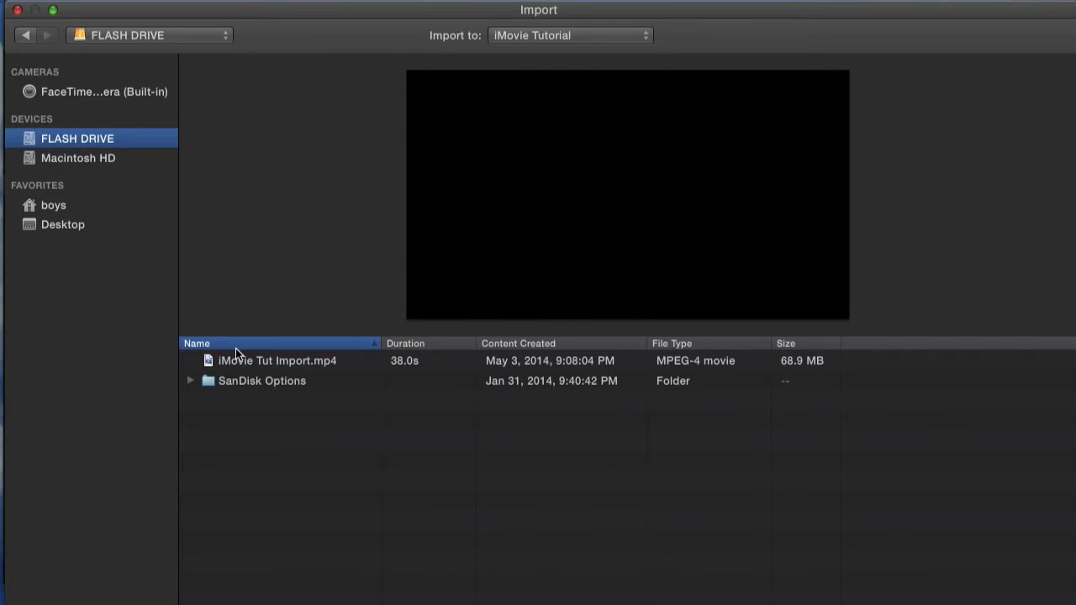
{"action": "left_click", "coordinate": [303, 368]}
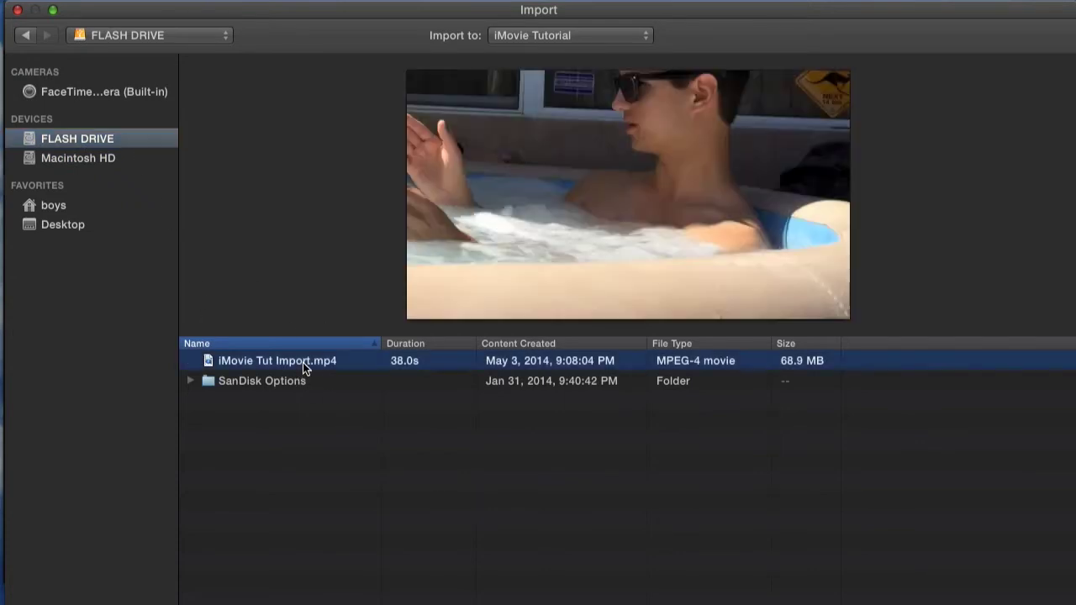
{"action": "mouse_move", "coordinate": [511, 235]}
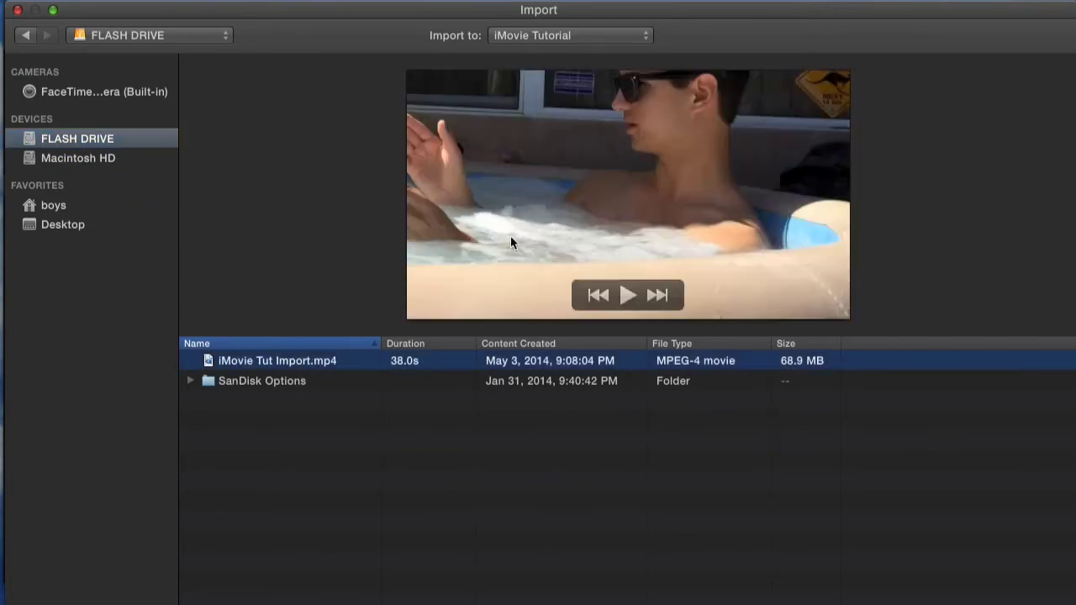
{"action": "left_click", "coordinate": [629, 296]}
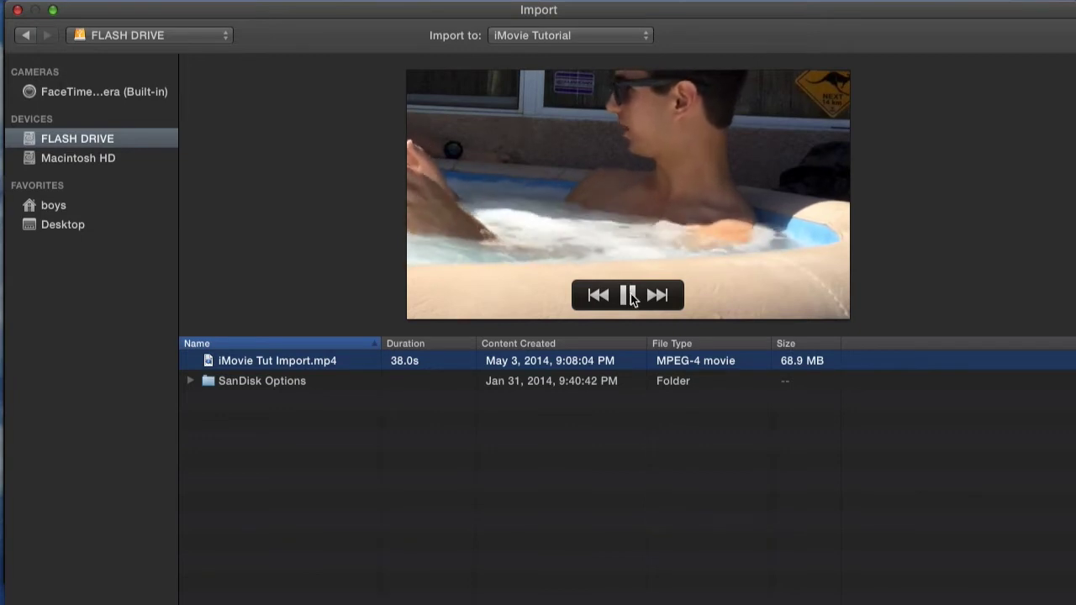
{"action": "left_click", "coordinate": [630, 294]}
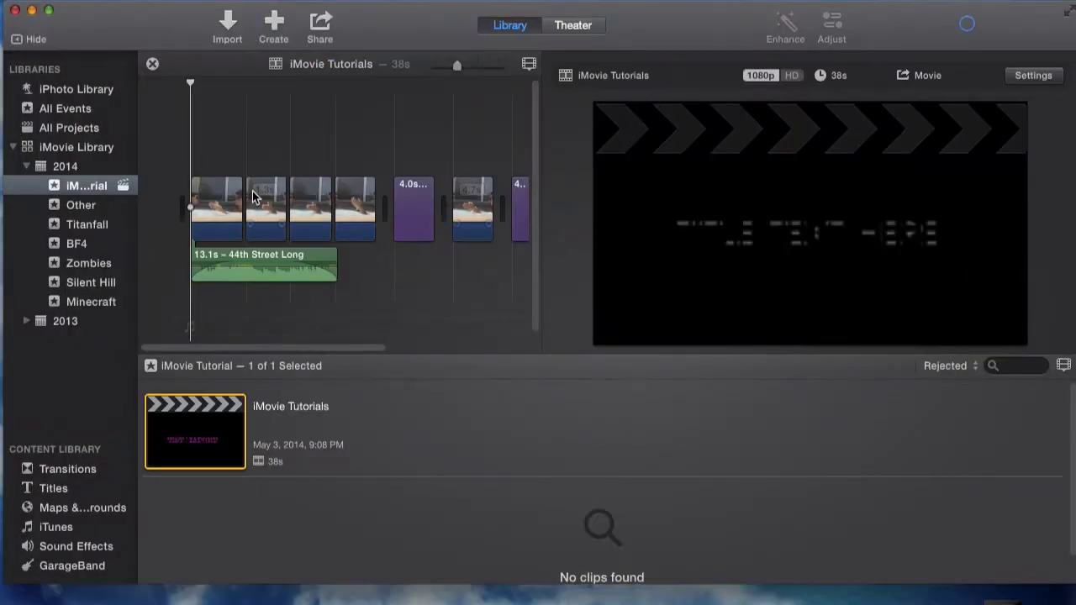
Step: Select the iMovie Tutorial event and preview its hot-tub footage in the viewer
{"action": "left_click", "coordinate": [84, 186]}
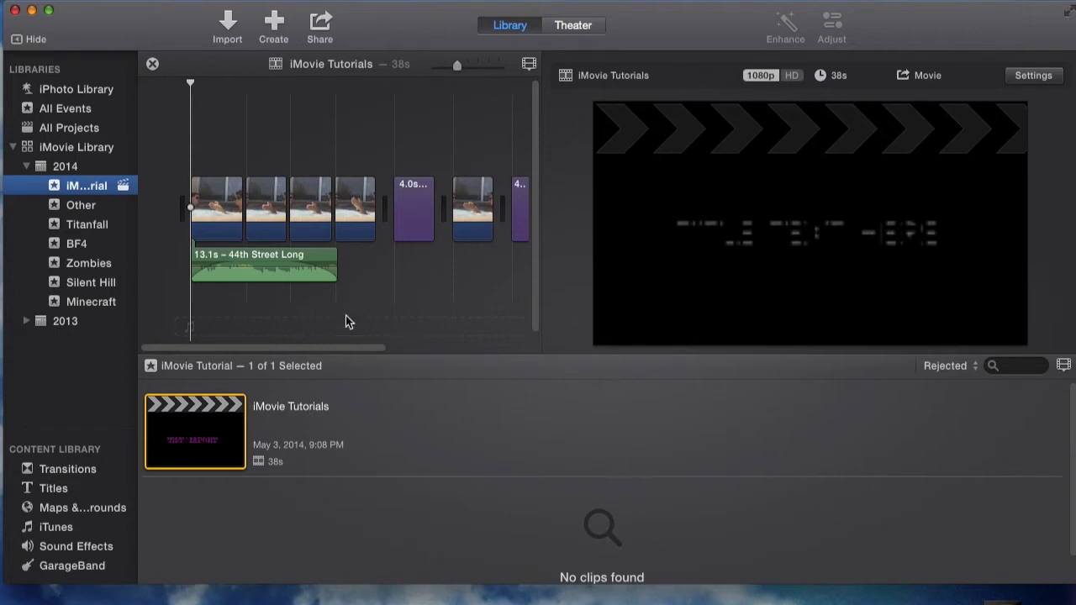
{"action": "left_click", "coordinate": [309, 281]}
{"action": "scroll", "coordinate": [426, 523], "scroll_direction": "down", "scroll_amount": 2}
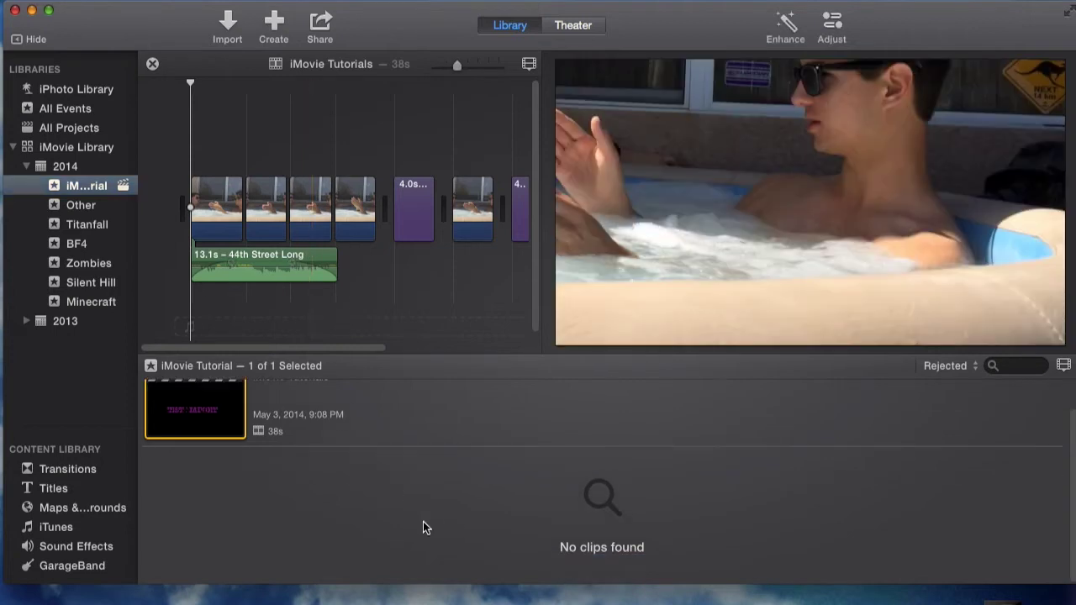
{"action": "scroll", "coordinate": [422, 525], "scroll_direction": "up", "scroll_amount": 2}
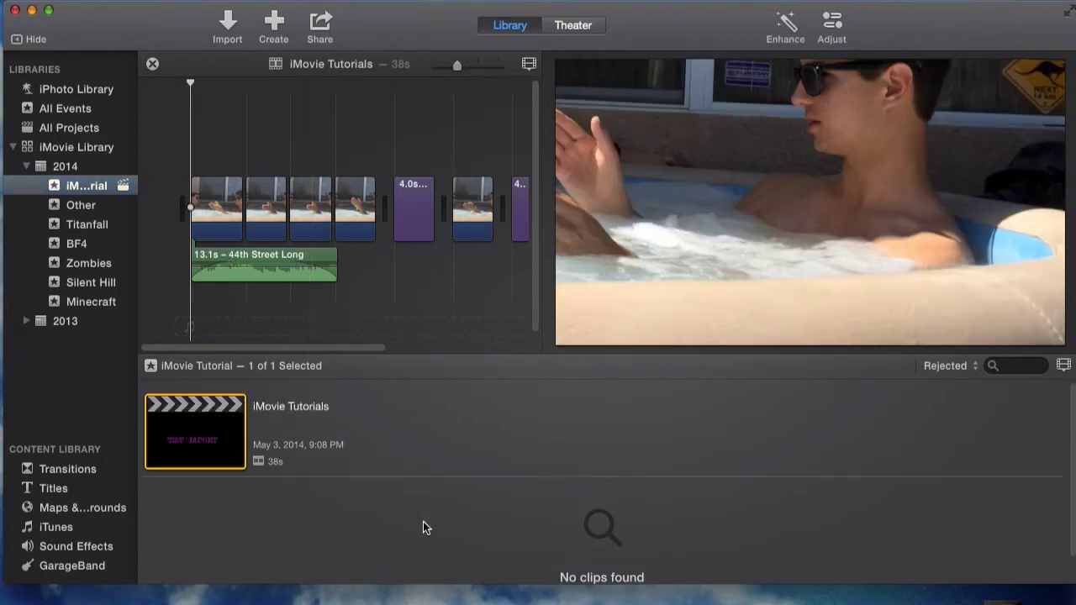
Step: Change the event's clip filter from Rejected to Hide Rejected
{"action": "left_click", "coordinate": [961, 366]}
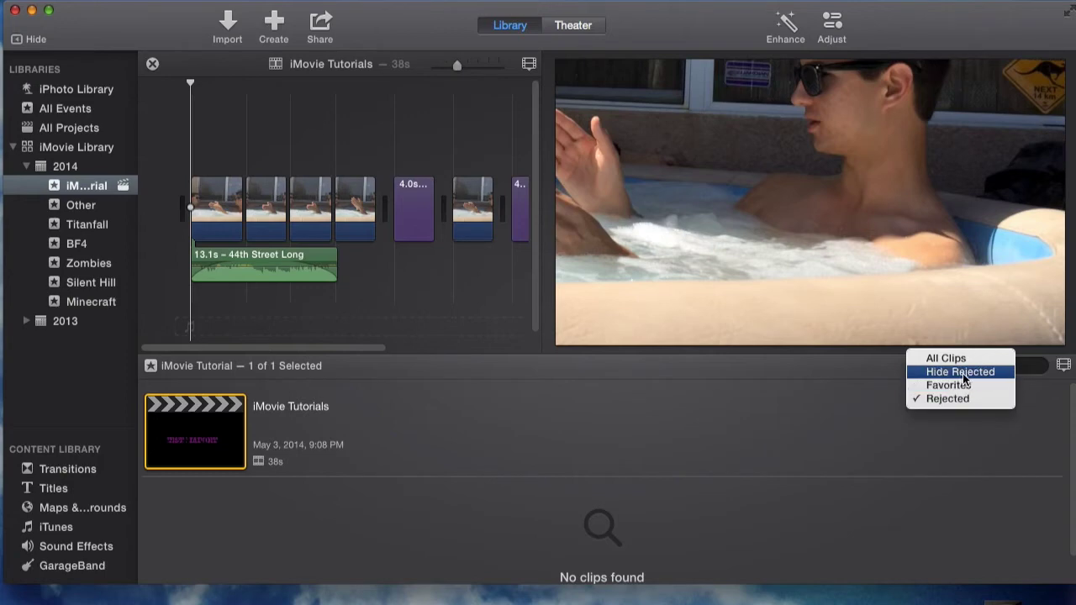
{"action": "left_click", "coordinate": [964, 371]}
{"action": "left_click", "coordinate": [962, 368]}
{"action": "left_click", "coordinate": [954, 359]}
{"action": "left_click", "coordinate": [958, 366]}
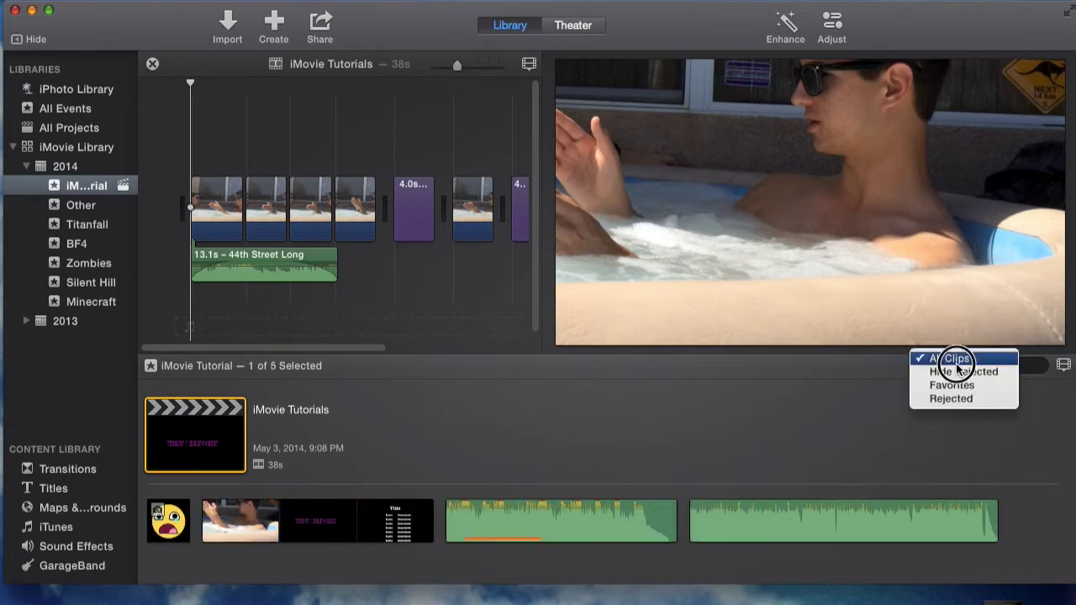
{"action": "left_click", "coordinate": [958, 372]}
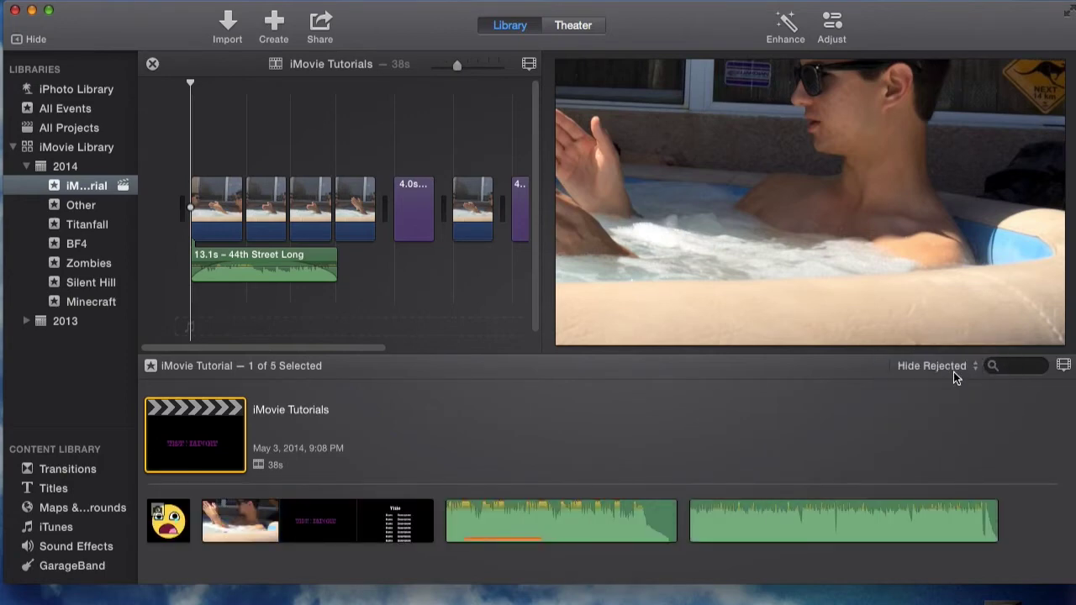
Step: Play the iMovie Tut Import clip and briefly select, then deselect, the audio clips
{"action": "left_click", "coordinate": [440, 507]}
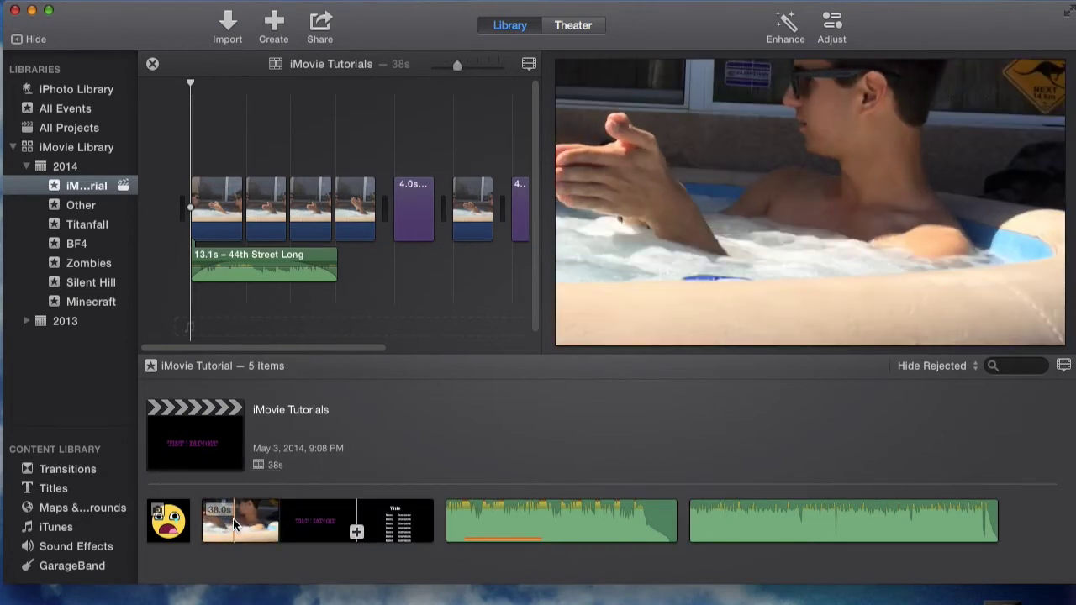
{"action": "key", "text": "space"}
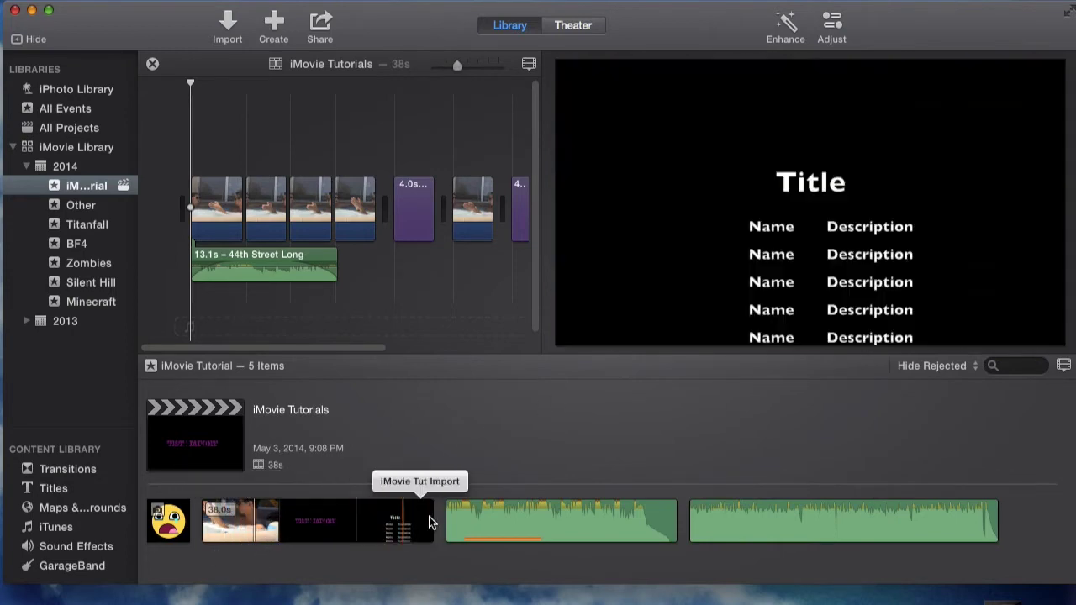
{"action": "left_click", "coordinate": [535, 505]}
{"action": "left_click_drag", "start_coordinate": [535, 505], "coordinate": [853, 490]}
{"action": "left_click", "coordinate": [480, 495]}
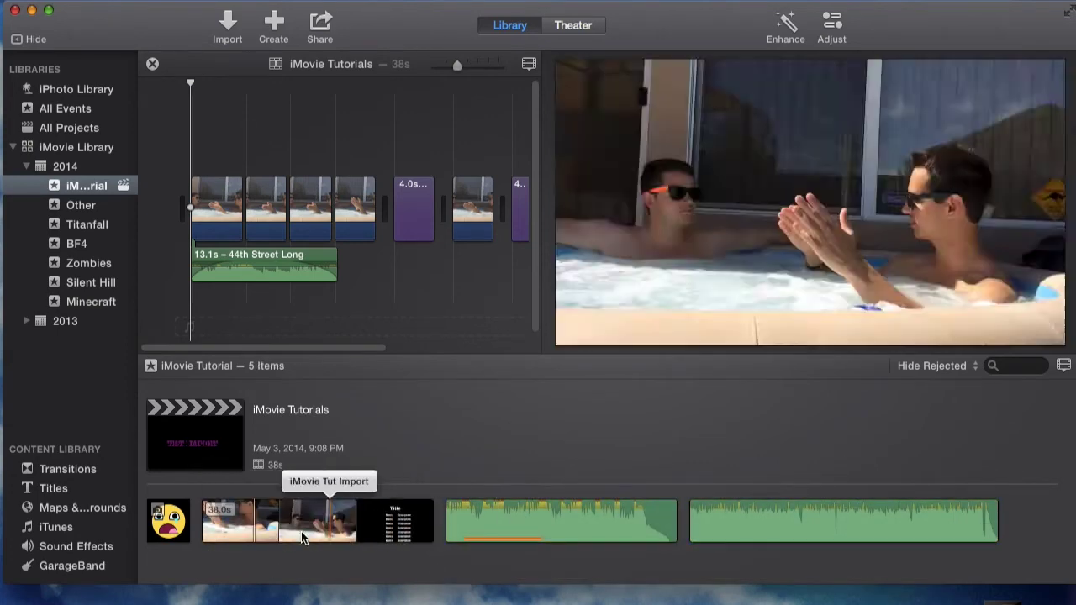
Step: Reopen the Import window, check the import sources list, and close it again
{"action": "left_click", "coordinate": [239, 24]}
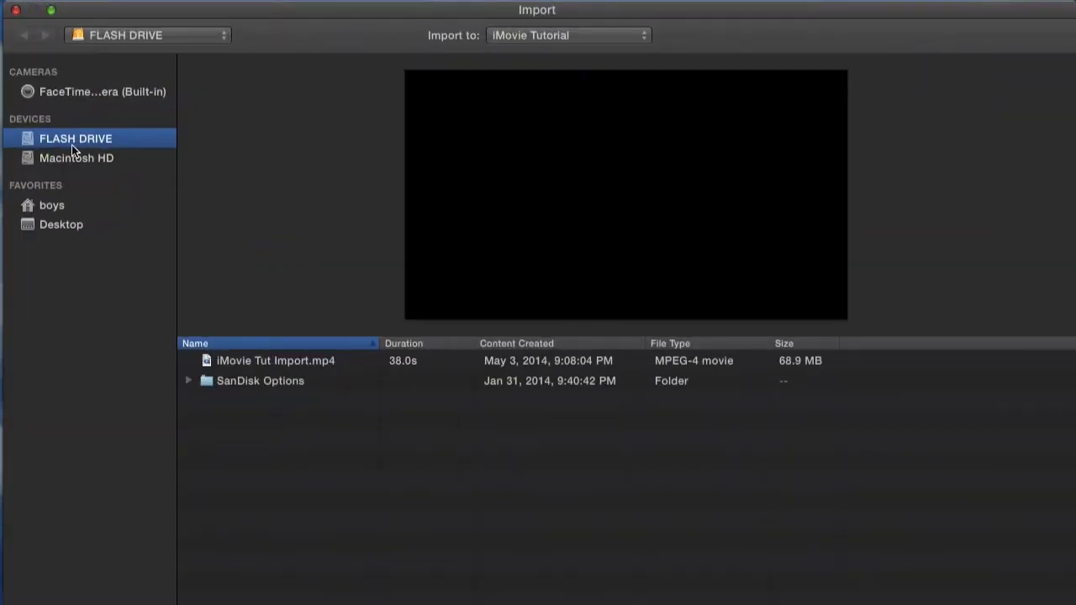
{"action": "left_click", "coordinate": [143, 35]}
{"action": "left_click", "coordinate": [134, 34]}
{"action": "left_click", "coordinate": [15, 11]}
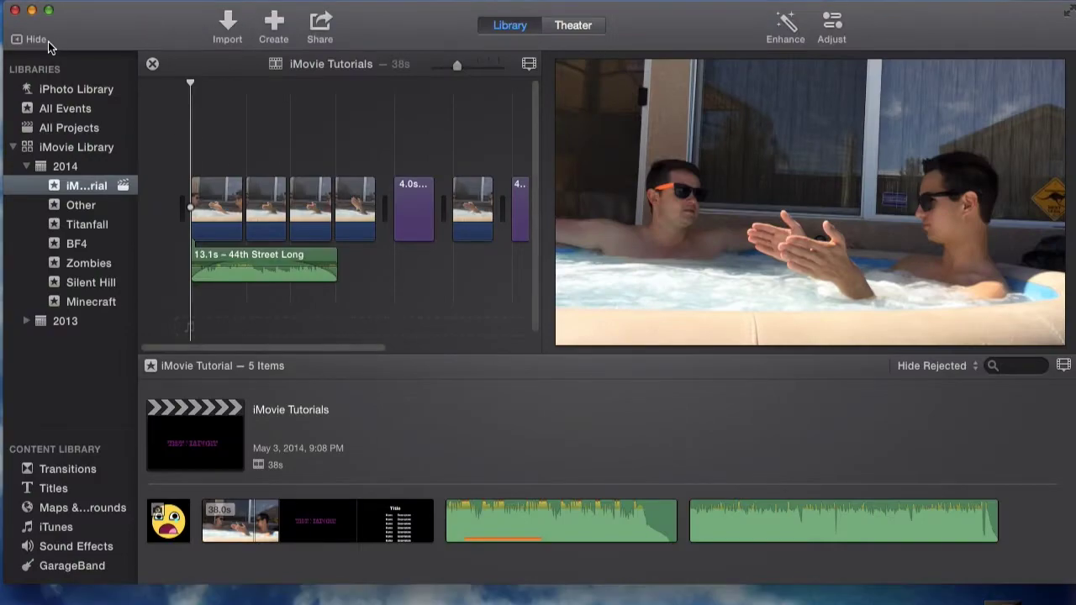
Step: Minimize iMovie, open the FLASH DRIVE, and copy iMovie Tut Import.mp4 onto the desktop
{"action": "left_click", "coordinate": [33, 10]}
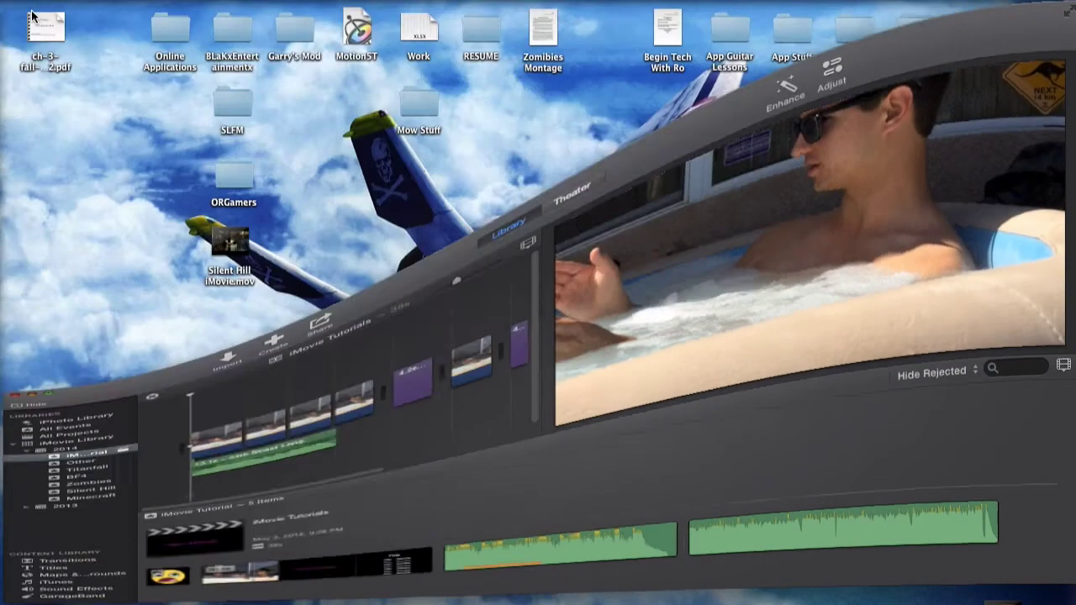
{"action": "double_click", "coordinate": [1051, 319]}
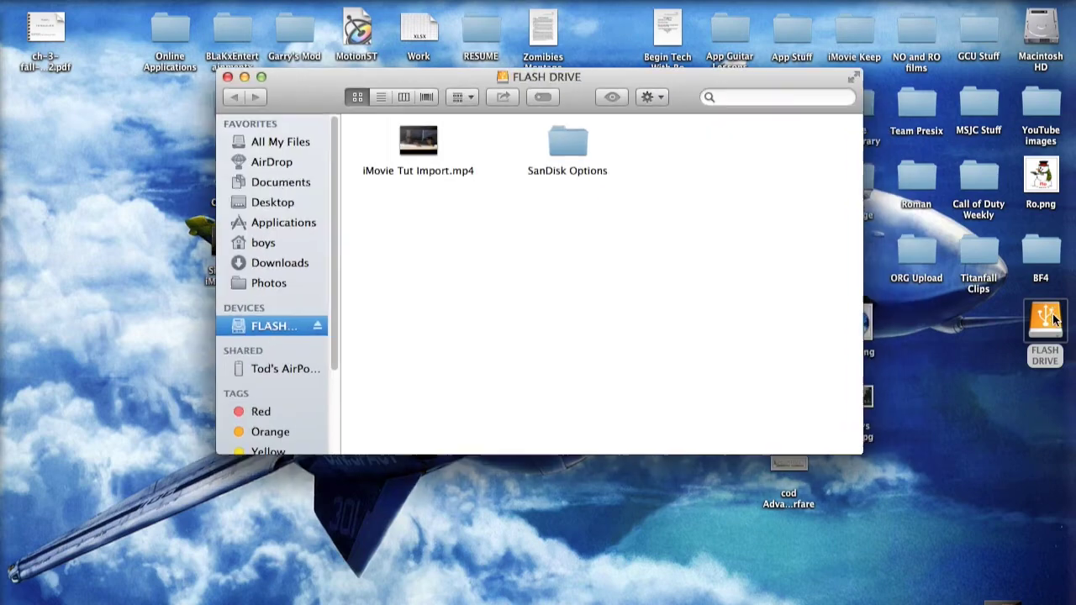
{"action": "left_click_drag", "start_coordinate": [623, 91], "coordinate": [395, 232]}
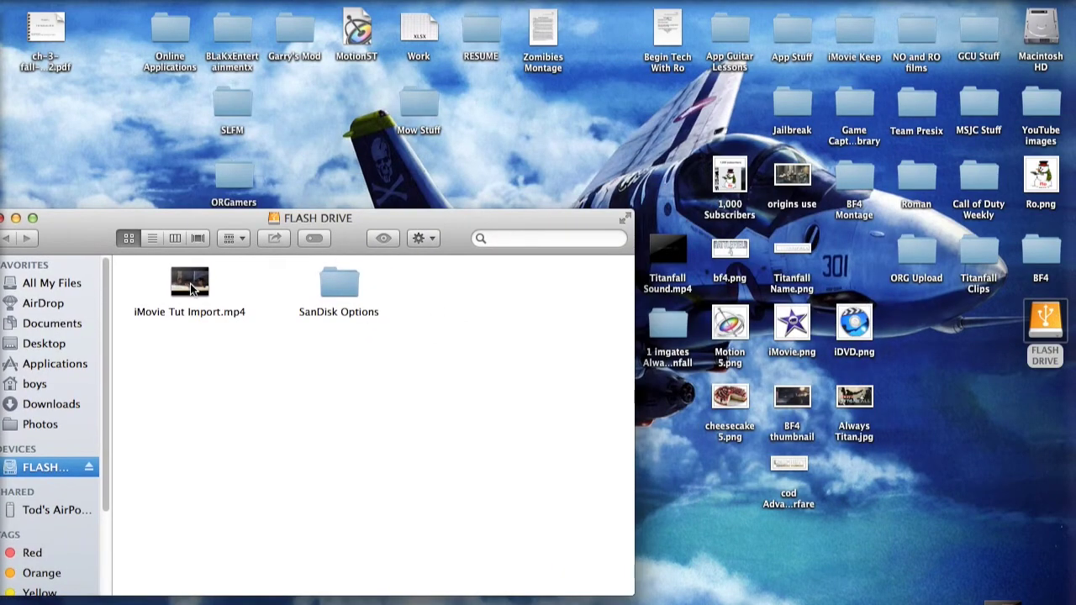
{"action": "left_click_drag", "start_coordinate": [191, 289], "coordinate": [976, 332]}
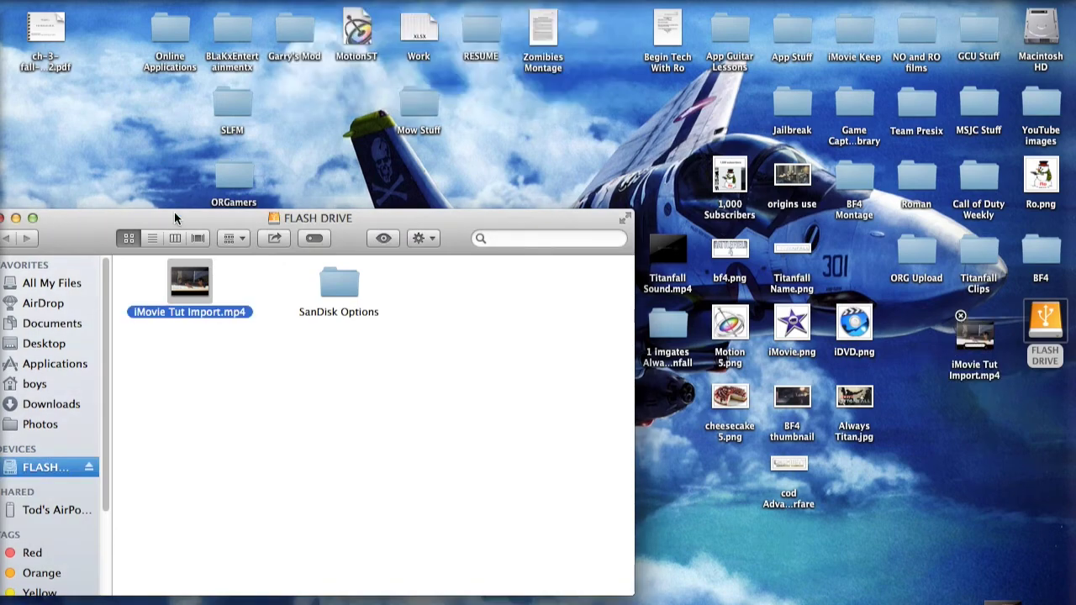
Step: Close the FLASH DRIVE window, place the copied clip beside the drive icon, and restore iMovie
{"action": "left_click_drag", "start_coordinate": [174, 217], "coordinate": [308, 198]}
{"action": "left_click", "coordinate": [133, 201]}
{"action": "left_click_drag", "start_coordinate": [478, 407], "coordinate": [519, 457]}
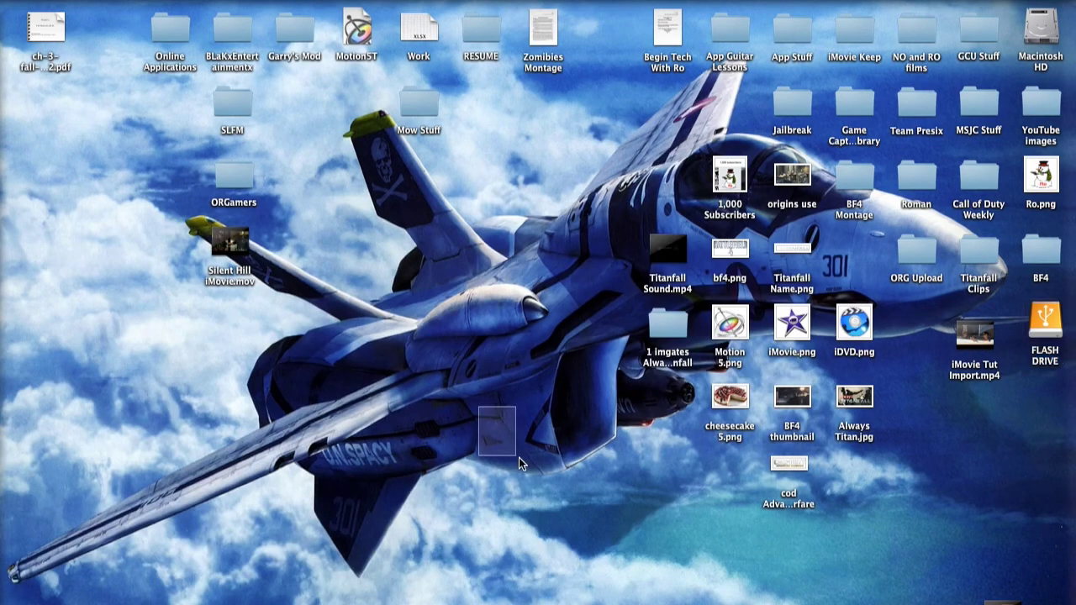
{"action": "left_click_drag", "start_coordinate": [978, 334], "coordinate": [984, 329]}
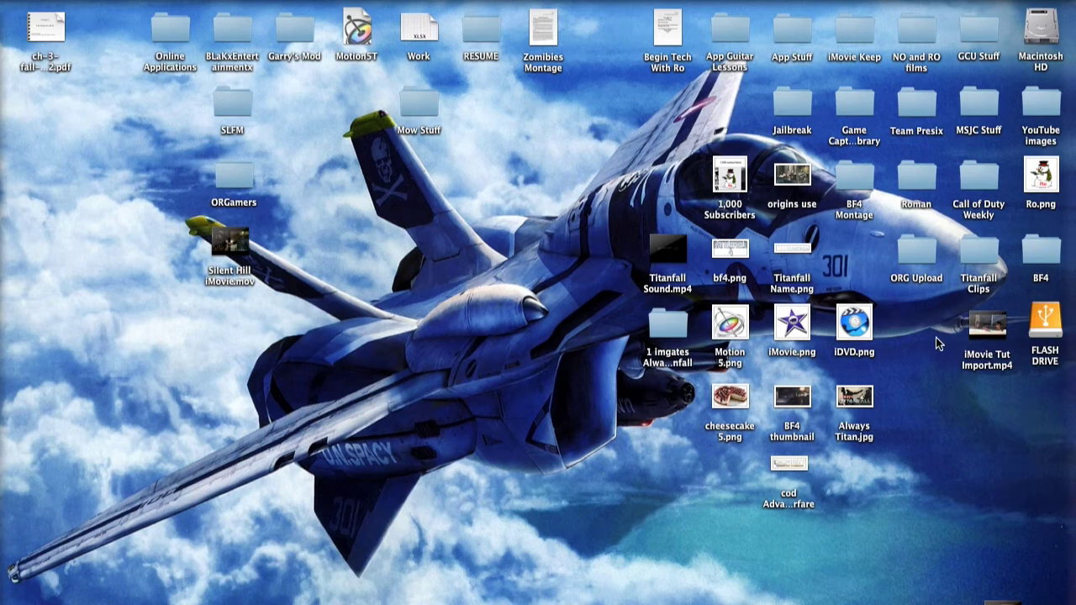
{"action": "left_click_drag", "start_coordinate": [980, 328], "coordinate": [950, 343]}
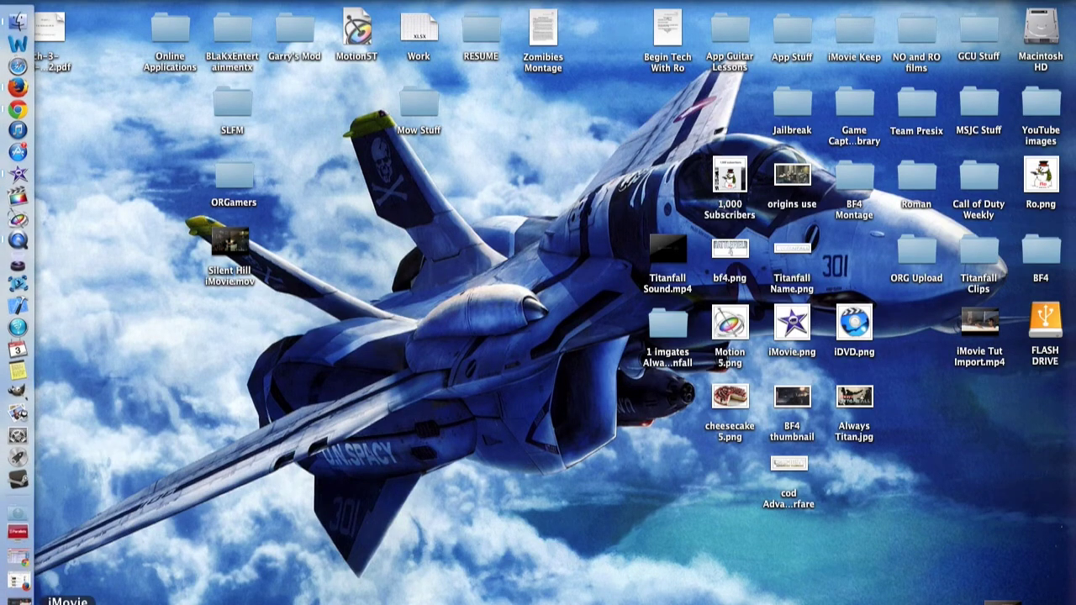
{"action": "left_click", "coordinate": [16, 584]}
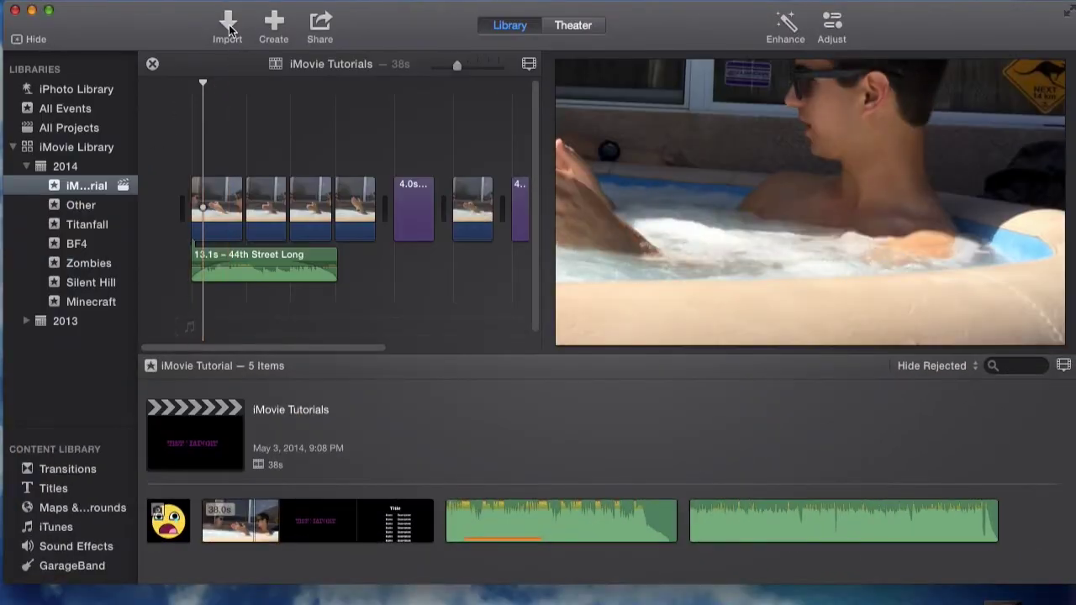
Step: In the Import window, browse the Desktop folder and preview iMovie Tut Import.mp4
{"action": "left_click", "coordinate": [228, 28]}
{"action": "left_click", "coordinate": [62, 225]}
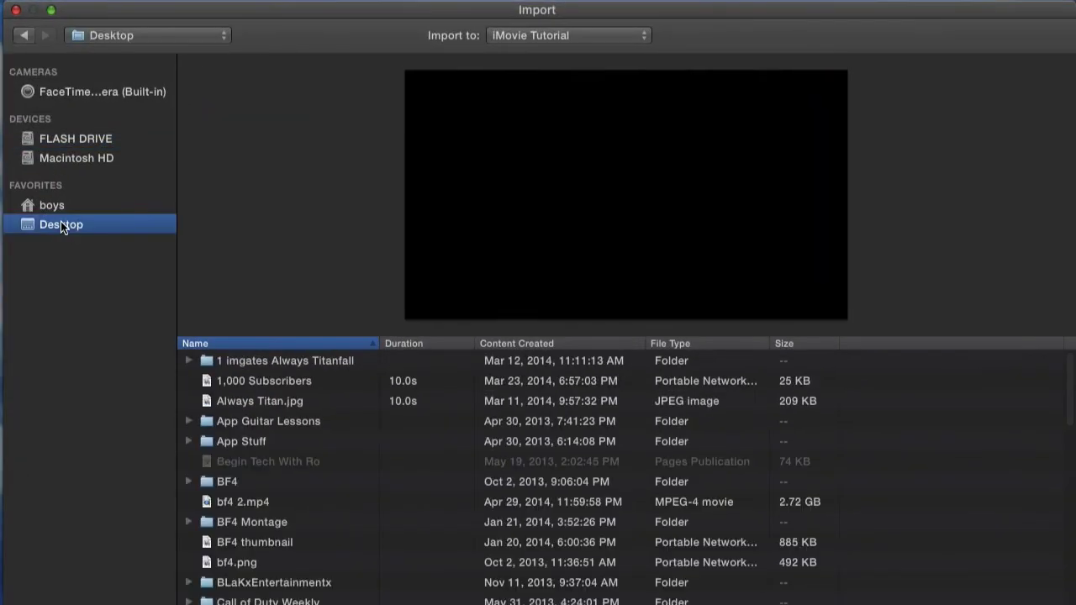
{"action": "scroll", "coordinate": [262, 446], "scroll_direction": "down", "scroll_amount": 15}
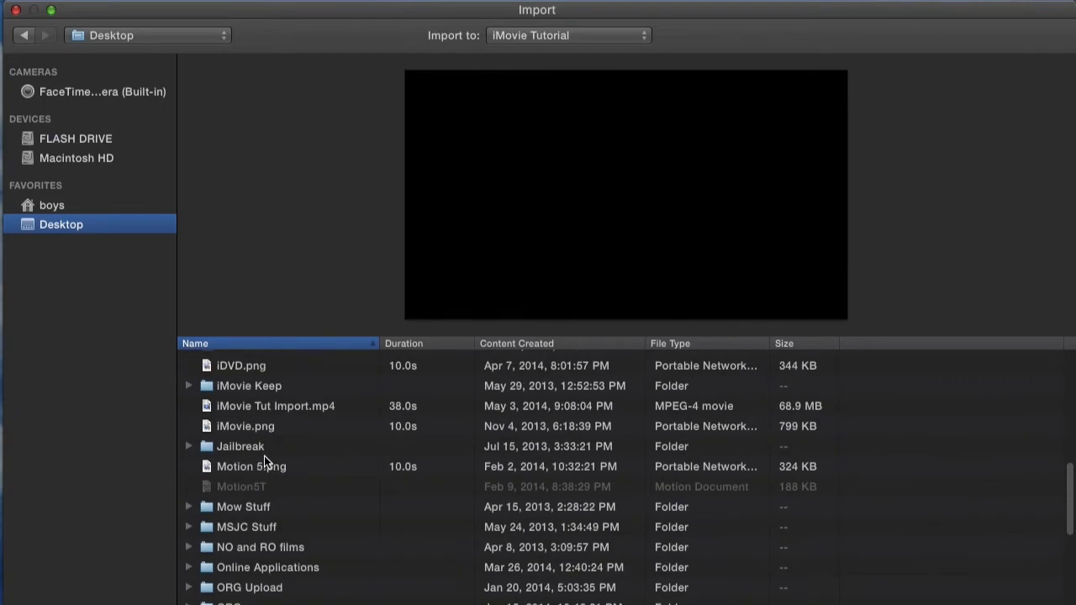
{"action": "scroll", "coordinate": [265, 468], "scroll_direction": "up", "scroll_amount": 3}
{"action": "left_click", "coordinate": [277, 382]}
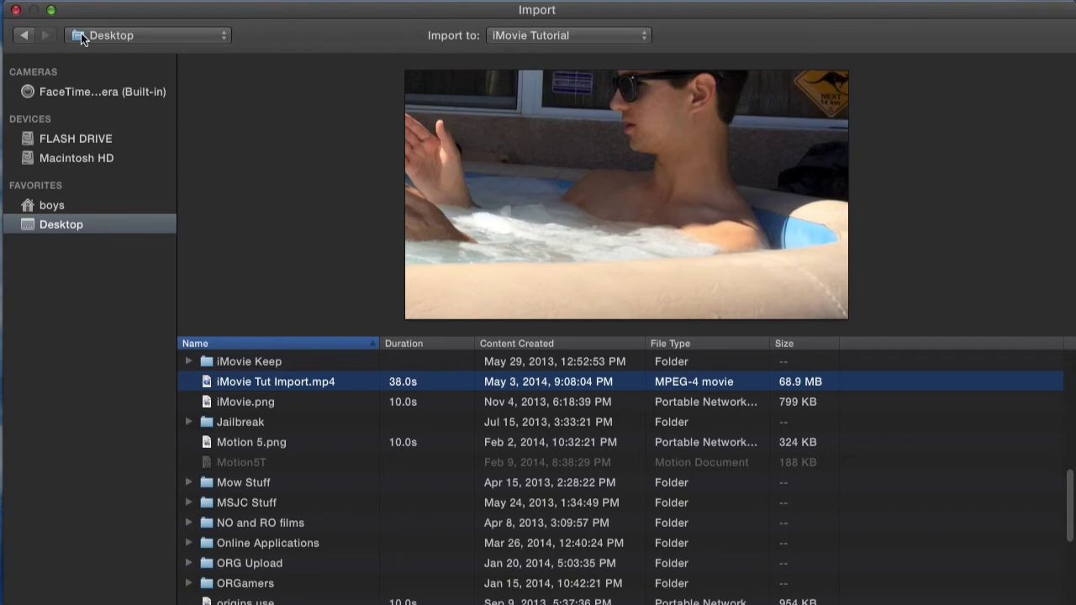
Step: Close Import and drag iMovie Tut Import.mp4 from the desktop into the iMovie Tutorial event
{"action": "left_click", "coordinate": [16, 11]}
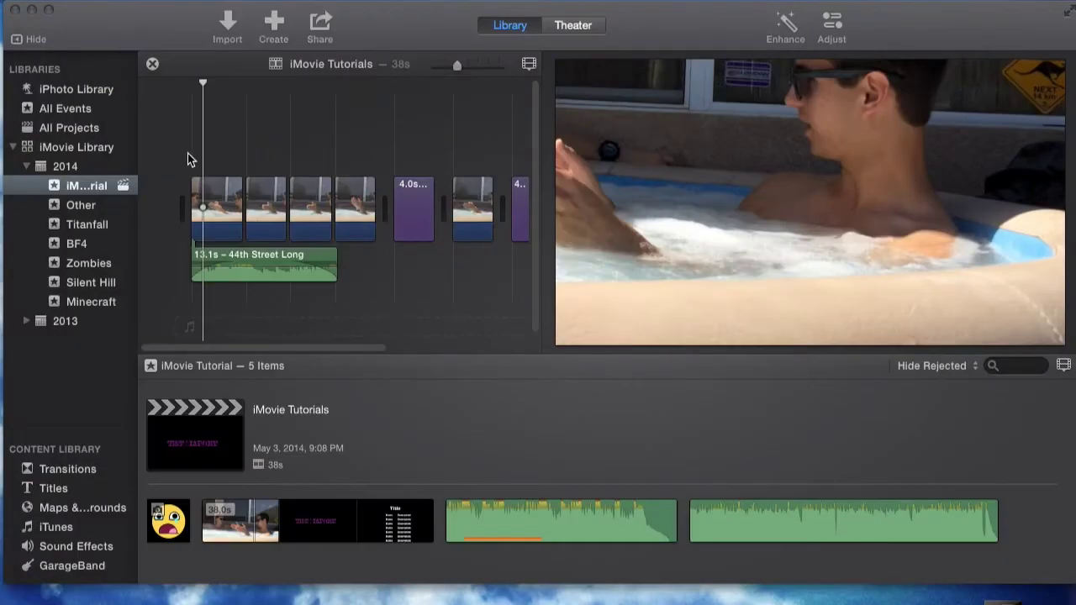
{"action": "left_click_drag", "start_coordinate": [931, 24], "coordinate": [632, 24]}
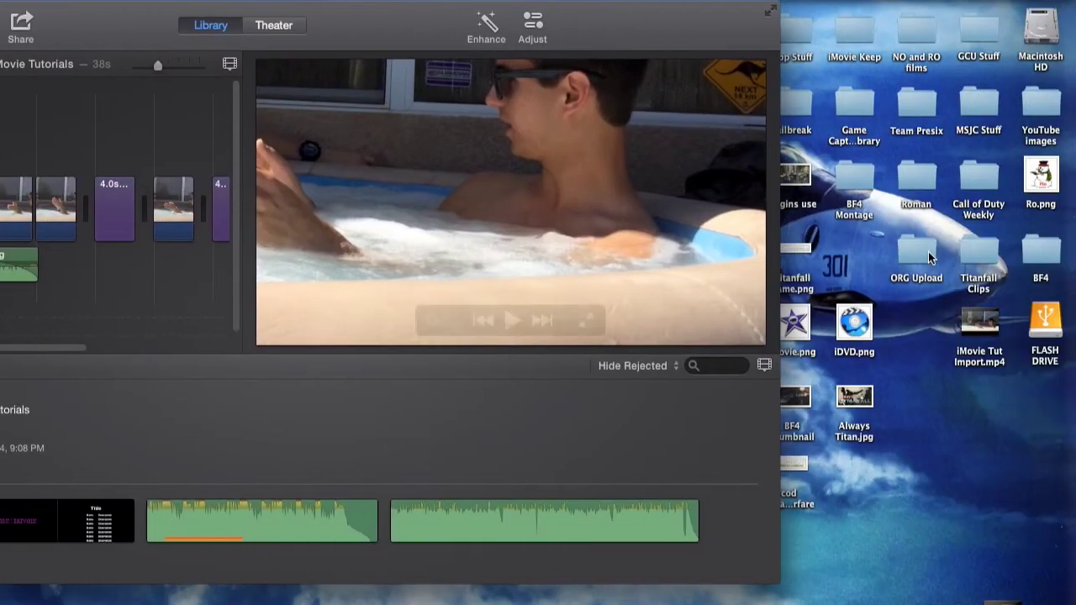
{"action": "left_click_drag", "start_coordinate": [978, 325], "coordinate": [893, 592]}
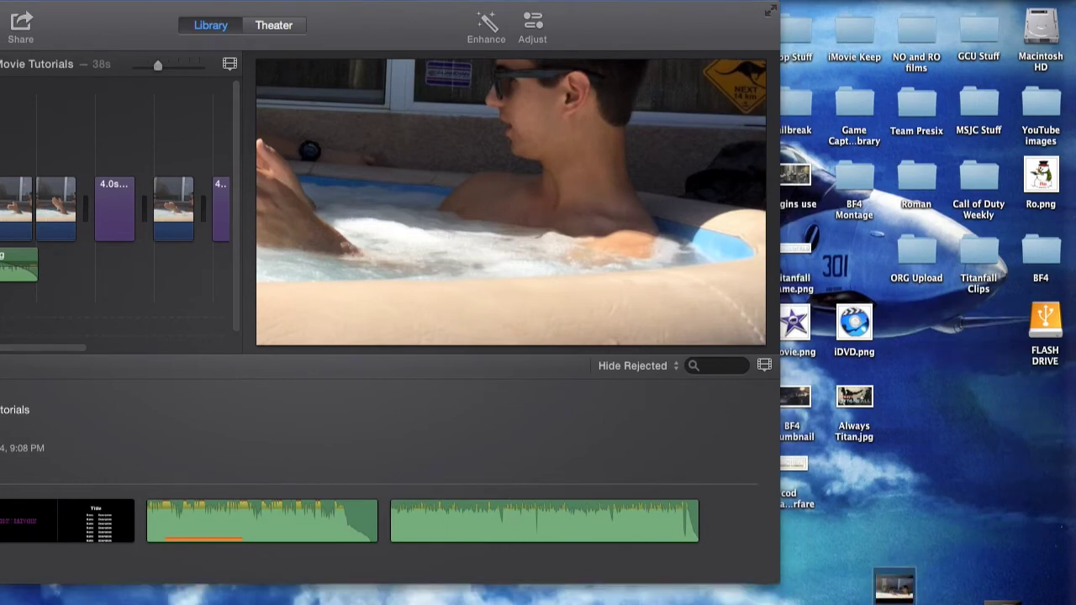
{"action": "left_click", "coordinate": [734, 25]}
{"action": "left_click_drag", "start_coordinate": [719, 22], "coordinate": [967, 7]}
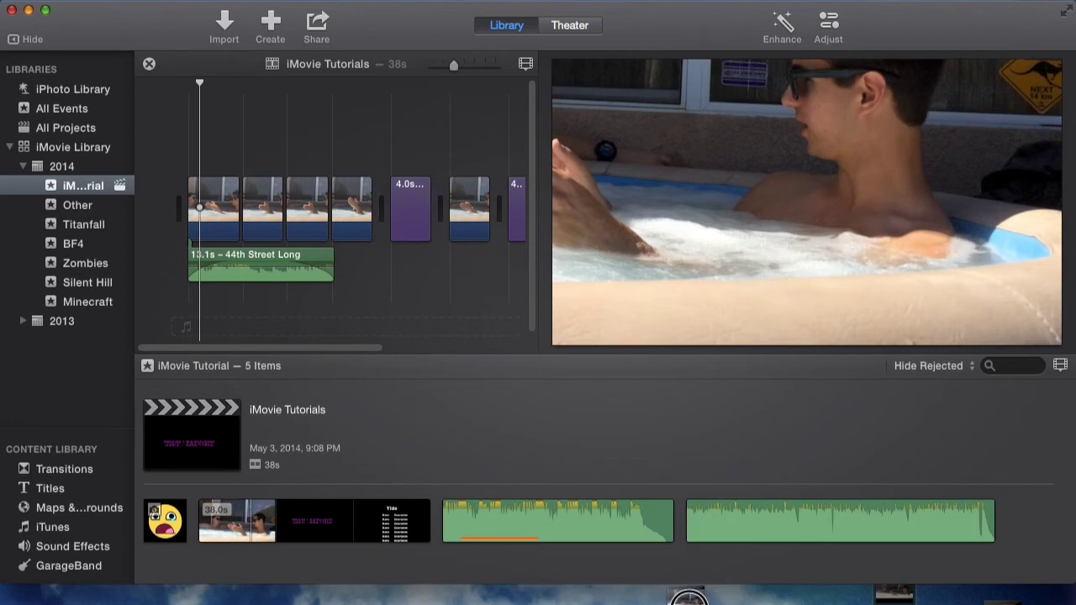
{"action": "left_click_drag", "start_coordinate": [31, 598], "coordinate": [59, 602]}
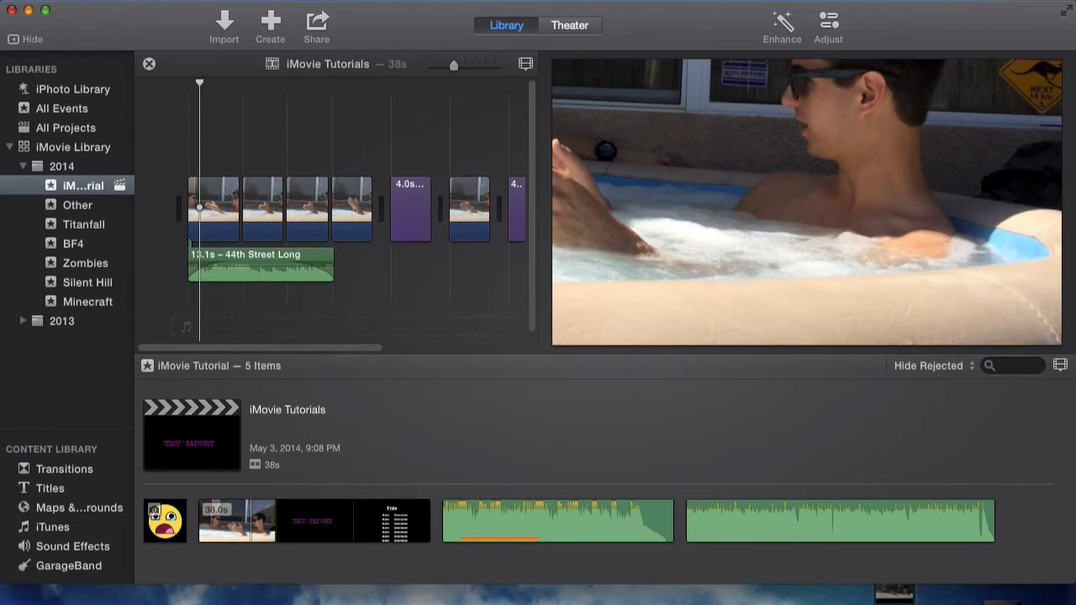
{"action": "left_click_drag", "start_coordinate": [451, 604], "coordinate": [569, 597]}
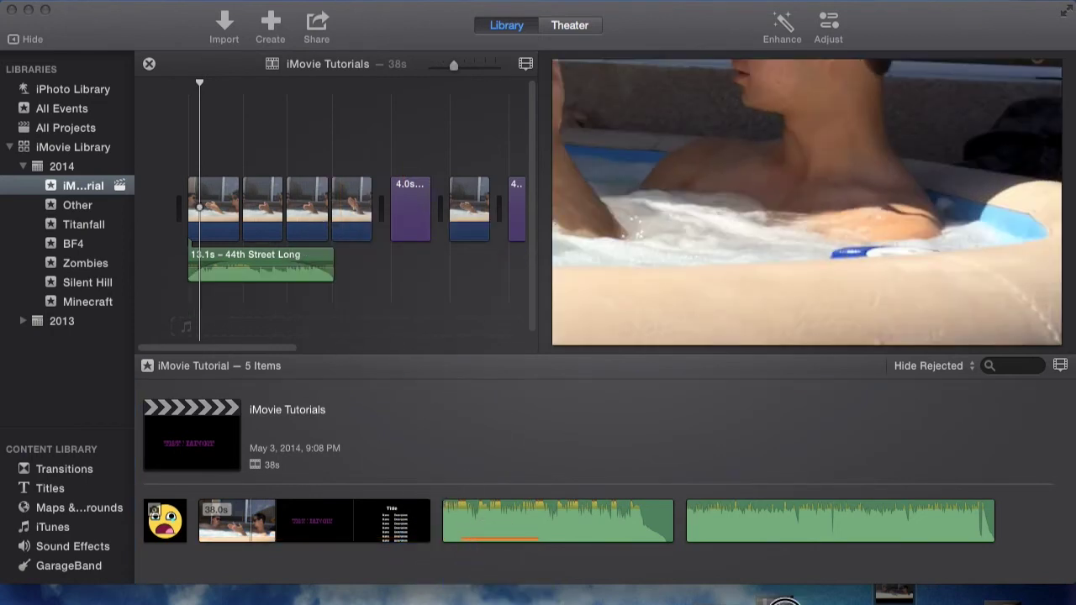
{"action": "left_click_drag", "start_coordinate": [880, 592], "coordinate": [311, 594]}
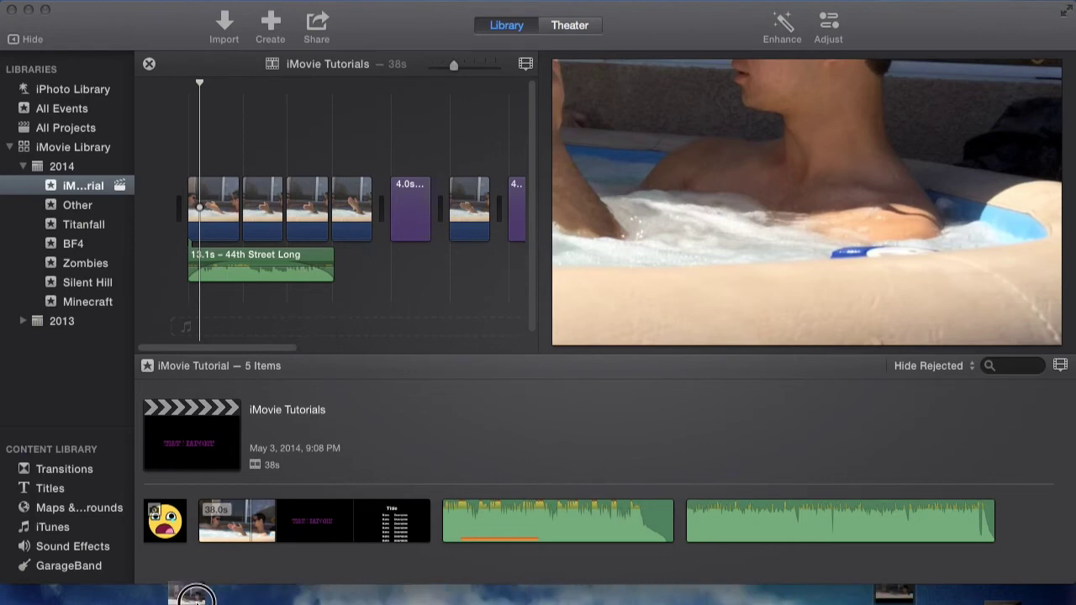
{"action": "left_click_drag", "start_coordinate": [76, 595], "coordinate": [90, 190]}
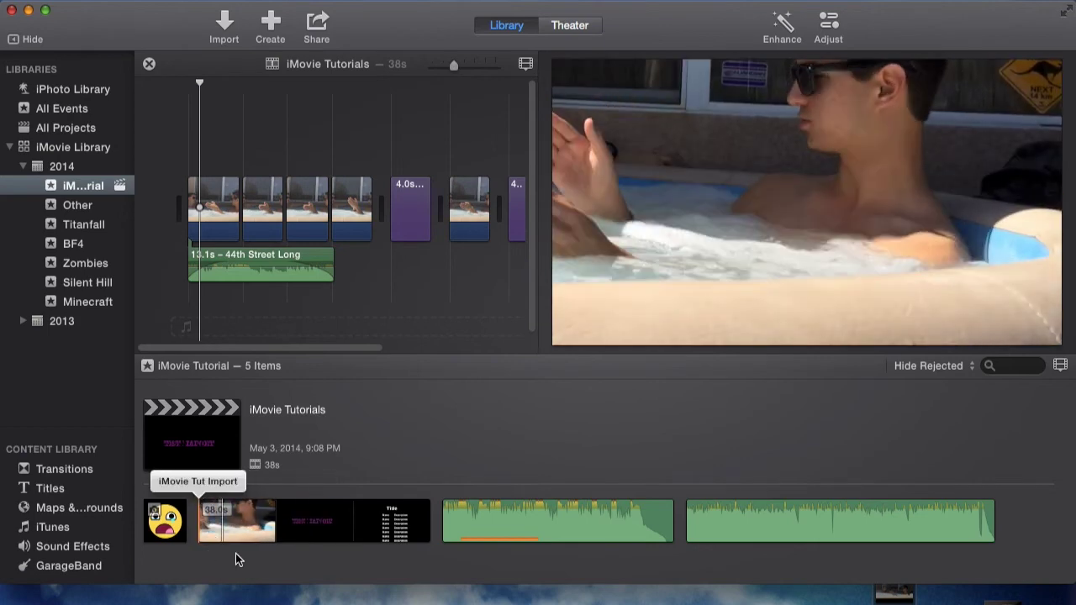
{"action": "left_click", "coordinate": [935, 368]}
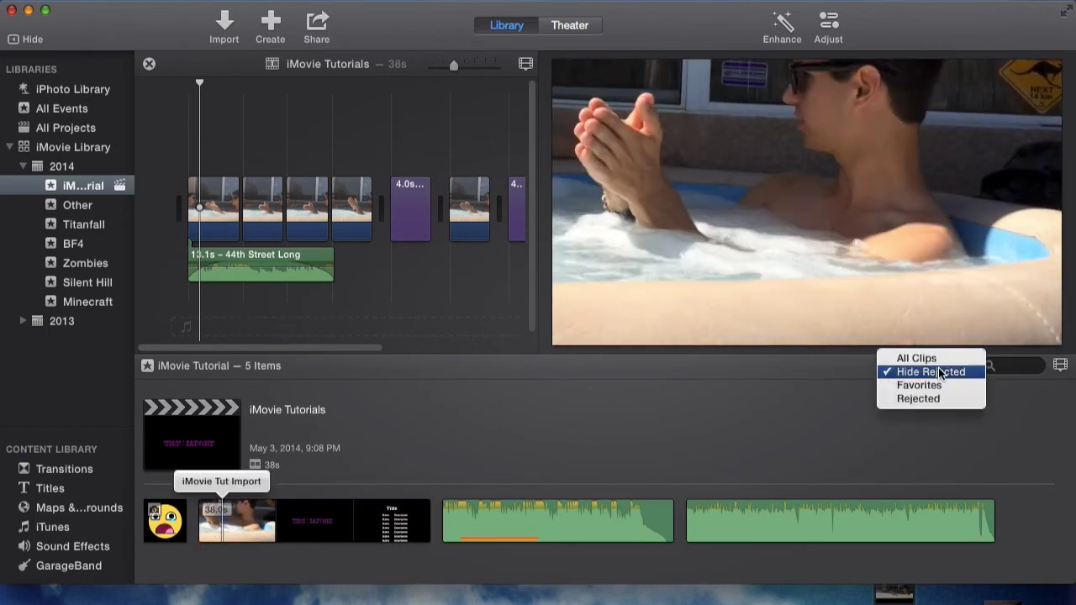
{"action": "left_click", "coordinate": [931, 395]}
{"action": "left_click", "coordinate": [945, 368]}
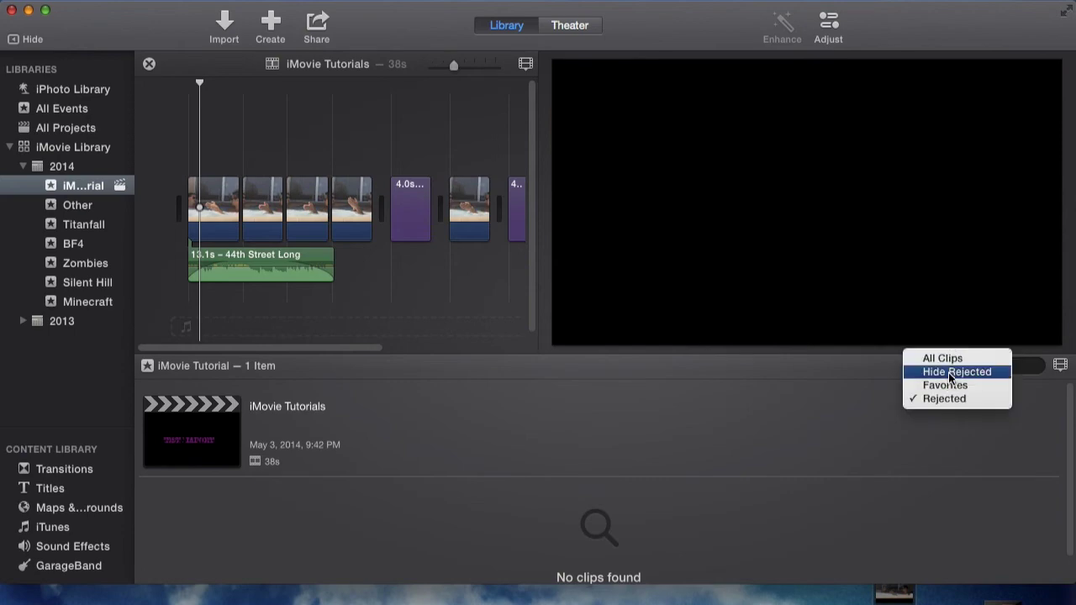
{"action": "left_click", "coordinate": [949, 374]}
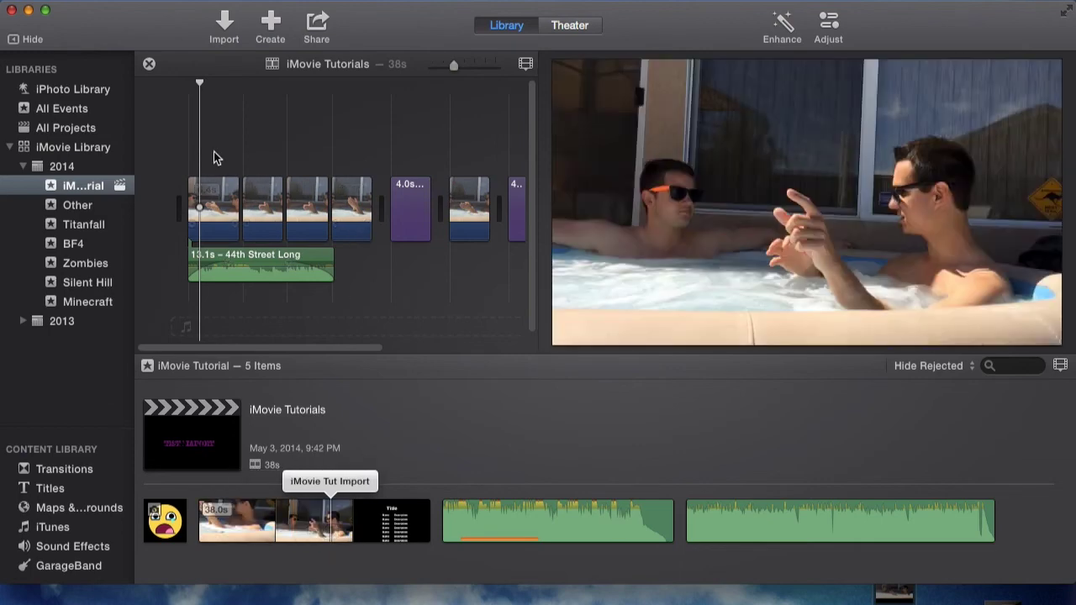
{"action": "left_click_drag", "start_coordinate": [188, 125], "coordinate": [484, 293]}
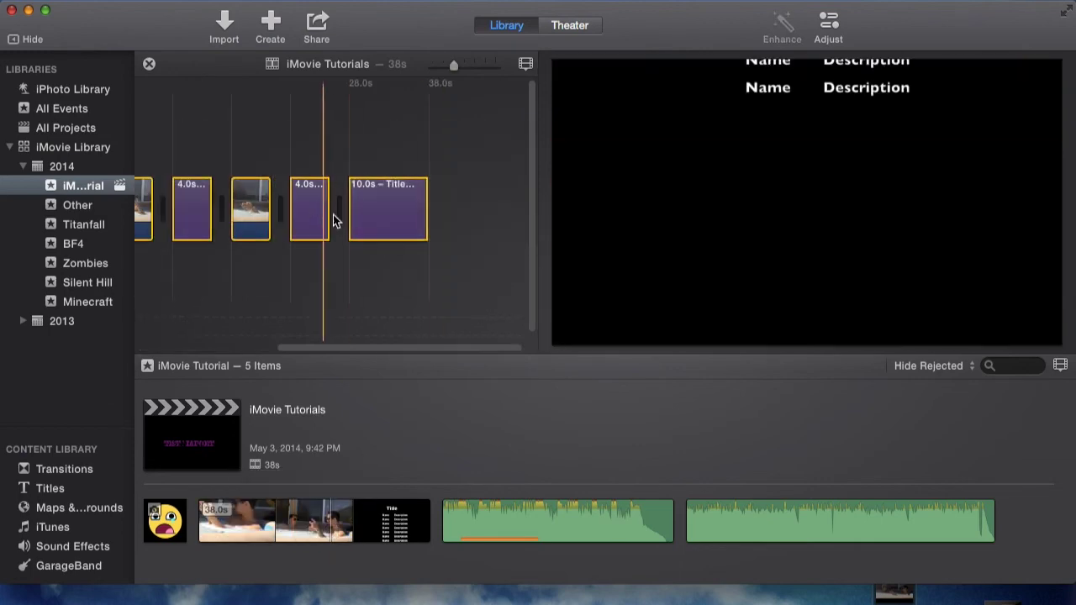
Step: Select all timeline clips, delete them, and confirm to empty the iMovie Tutorials project
{"action": "left_click", "coordinate": [342, 344]}
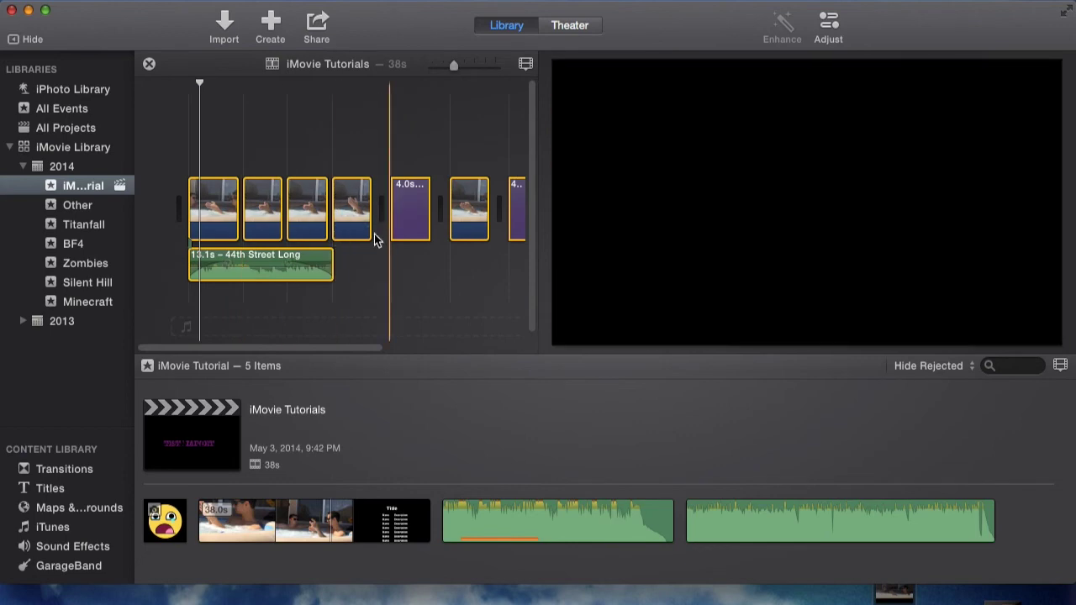
{"action": "key", "text": "super+BackSpace"}
{"action": "left_click", "coordinate": [686, 236]}
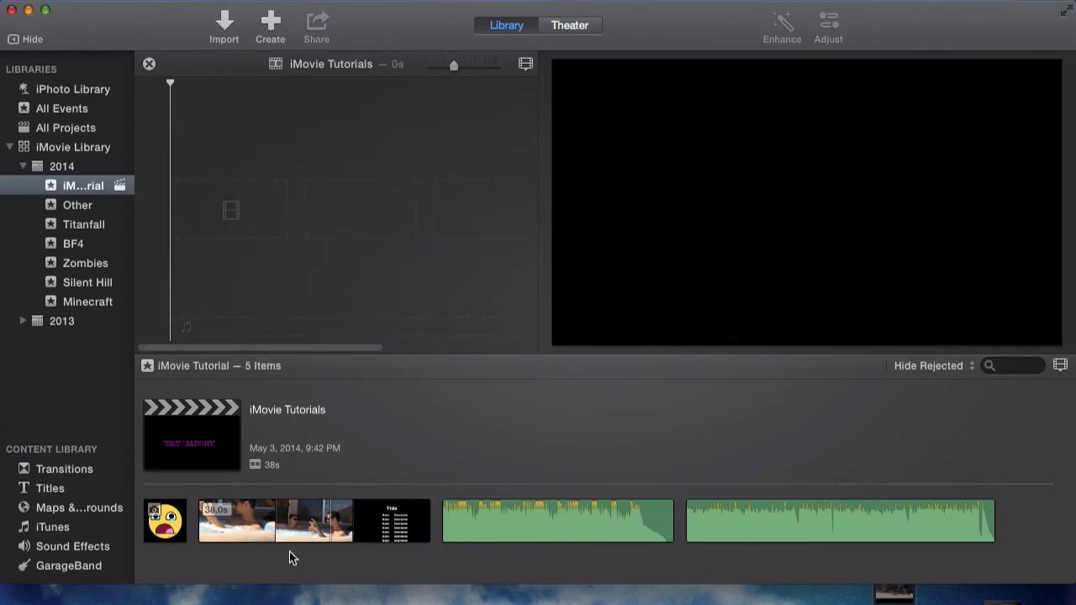
Step: Drag the iMovie Tut Import clip from the event into the empty project timeline
{"action": "left_click", "coordinate": [308, 521]}
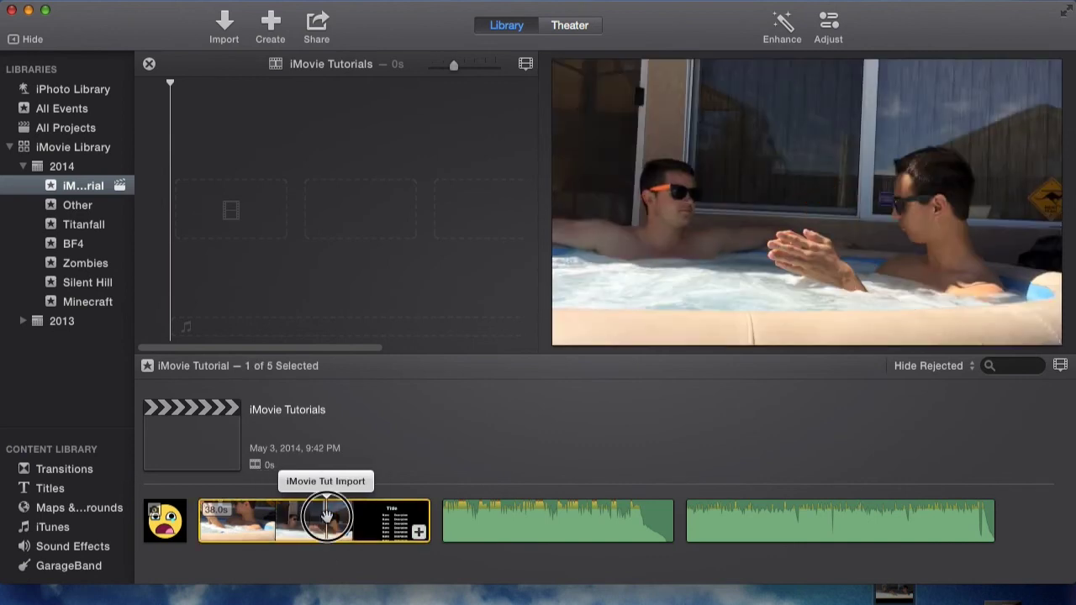
{"action": "left_click_drag", "start_coordinate": [326, 515], "coordinate": [206, 202]}
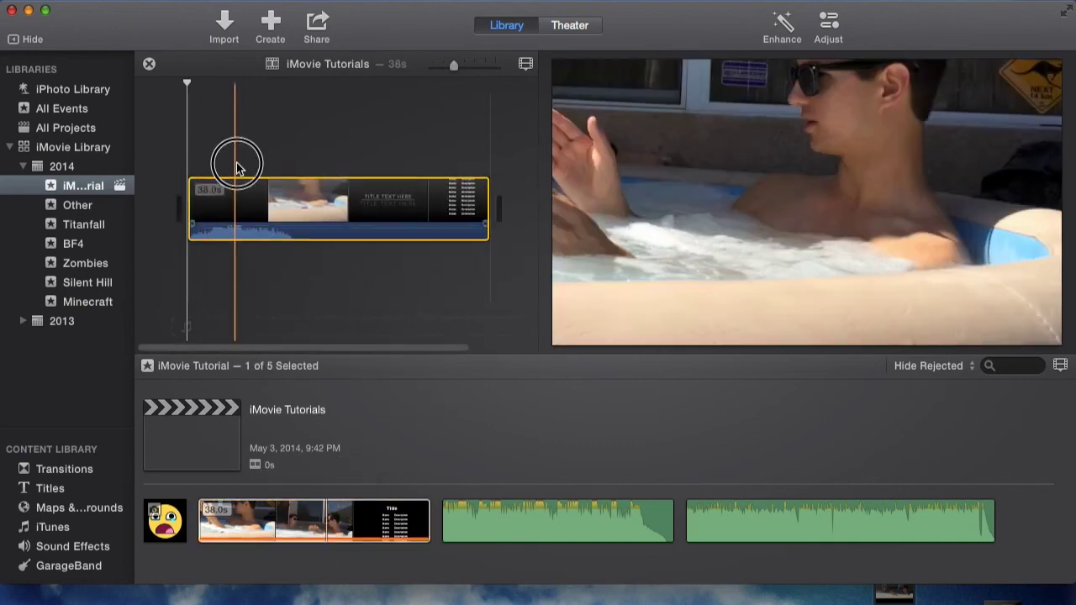
{"action": "left_click", "coordinate": [236, 166]}
Step: Skim the placed 38s clip through to the closing credits and back to the TEST IMPORT title
{"action": "left_click", "coordinate": [319, 143]}
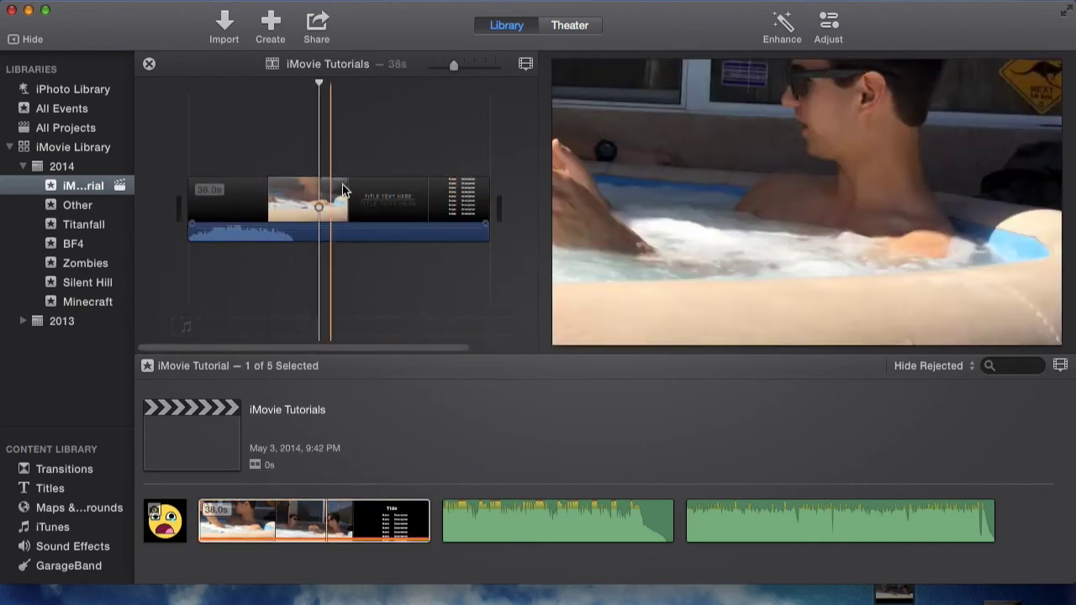
{"action": "left_click", "coordinate": [417, 172]}
{"action": "left_click", "coordinate": [317, 169]}
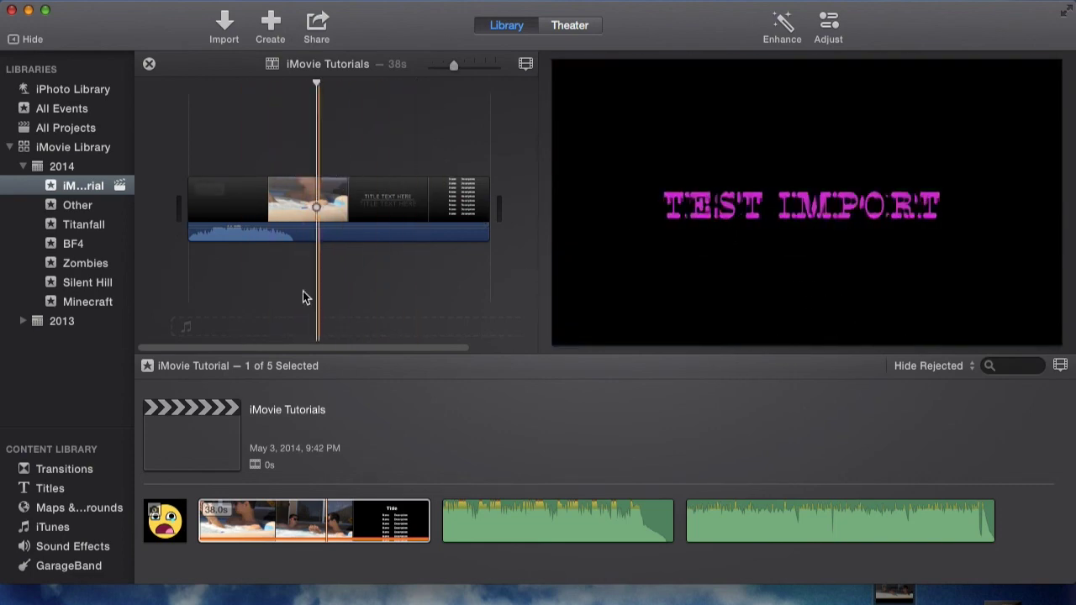
{"action": "left_click", "coordinate": [373, 486]}
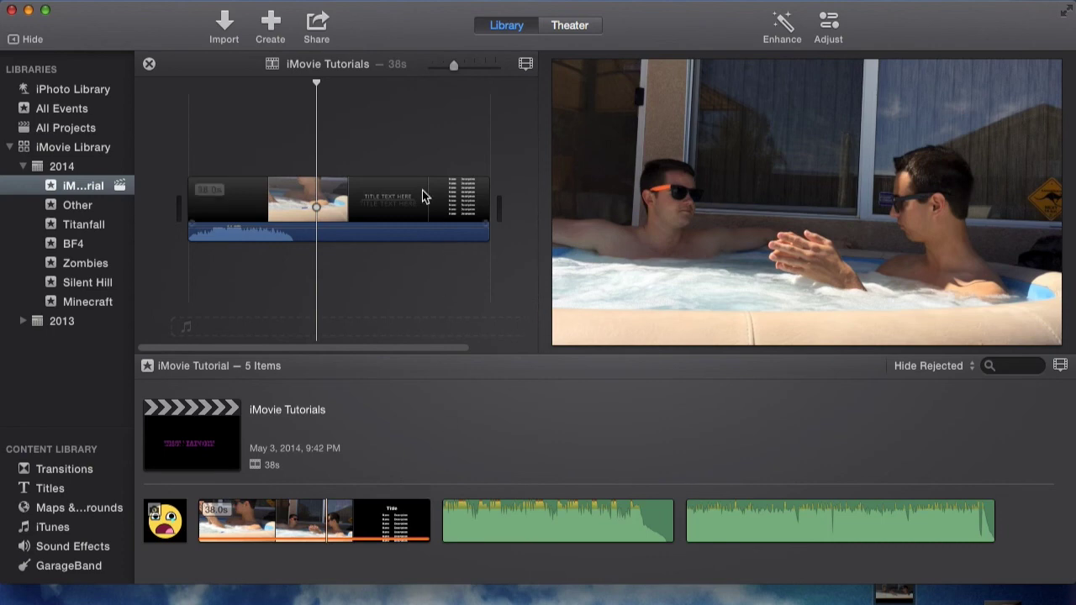
{"action": "left_click", "coordinate": [286, 142]}
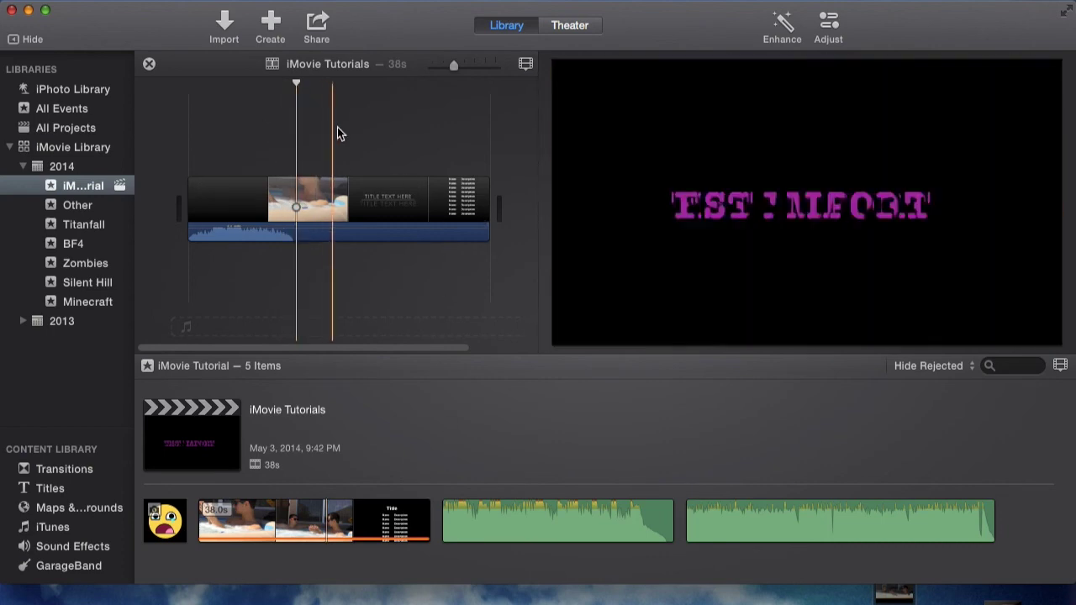
{"action": "left_click", "coordinate": [398, 124]}
{"action": "left_click", "coordinate": [314, 130]}
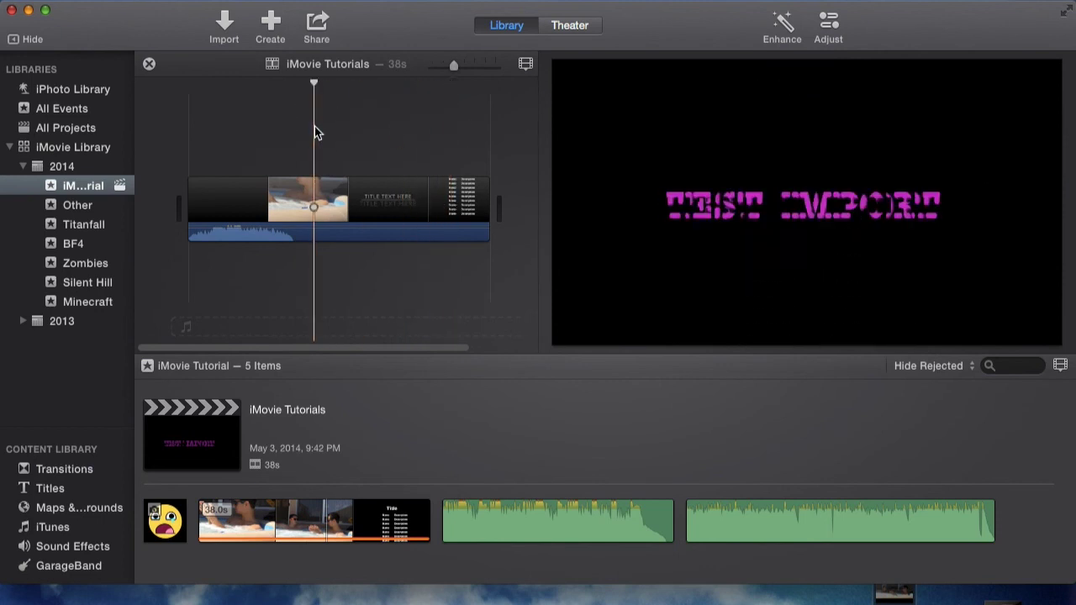